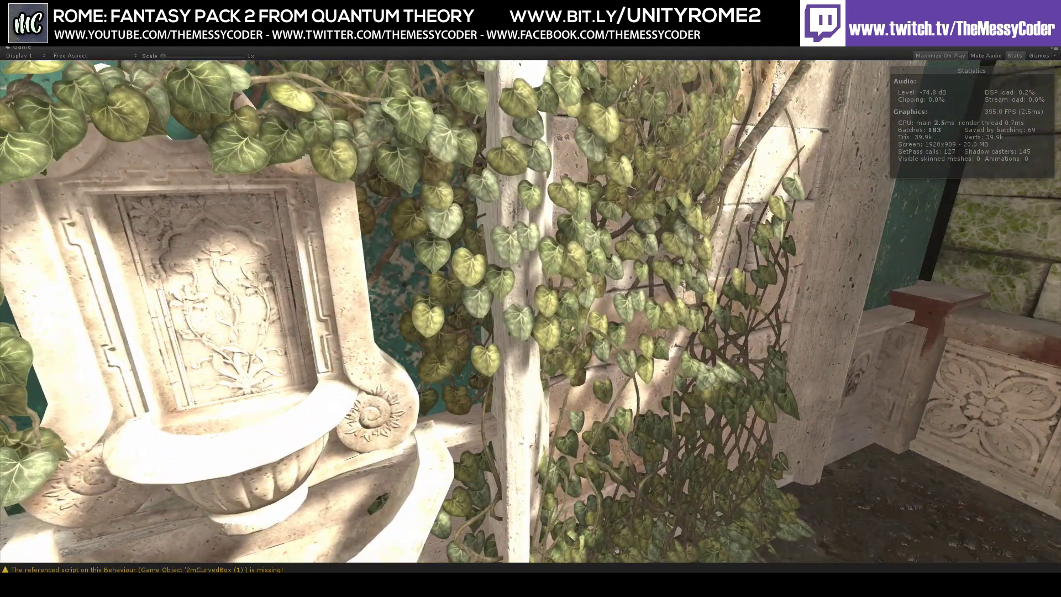
Exit Play mode and open the Prefabs/Props folder in the Project window.
{"action": "key", "text": "ctrl+p"}
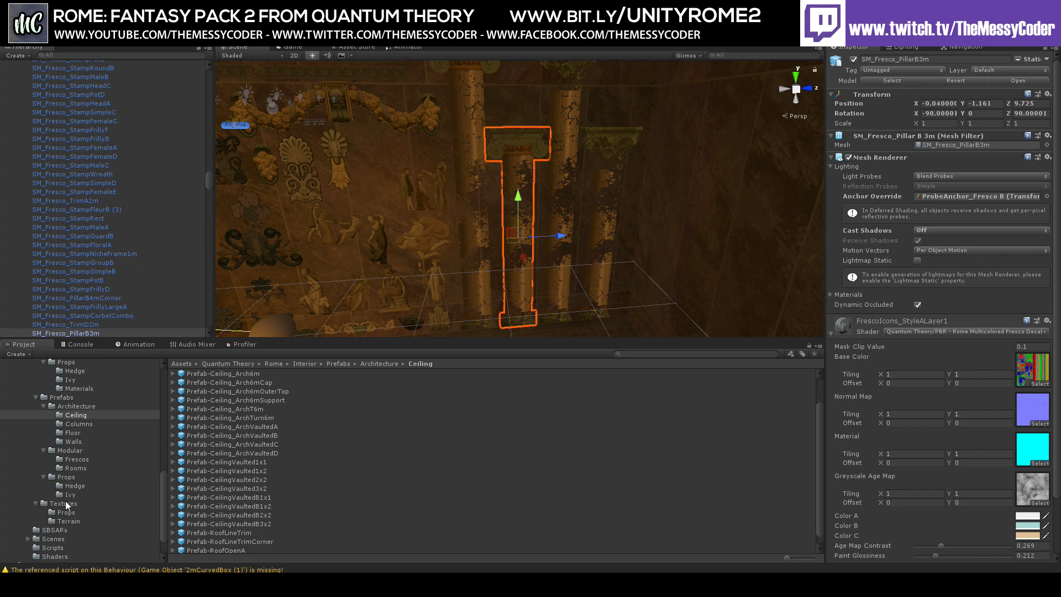
{"action": "left_click", "coordinate": [63, 478]}
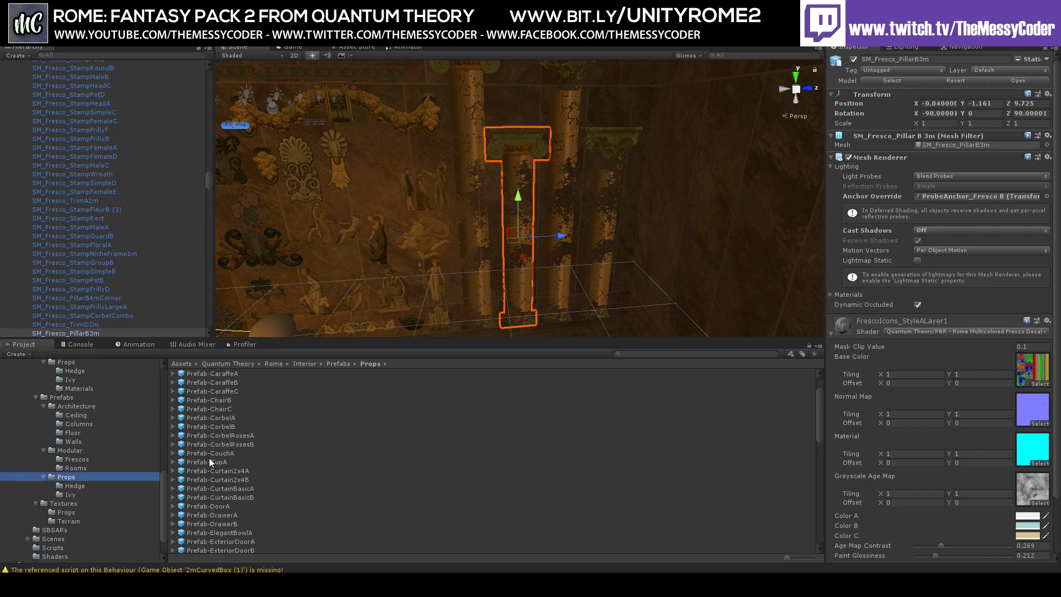
{"action": "scroll", "coordinate": [228, 440], "scroll_direction": "up", "scroll_amount": 2}
Preview the ChairB, CaraffeB, BrazierB, CorbelB, Curtain2x4A, CurtainBasicA and CupA prefabs.
{"action": "left_click", "coordinate": [221, 436]}
{"action": "left_click", "coordinate": [221, 418]}
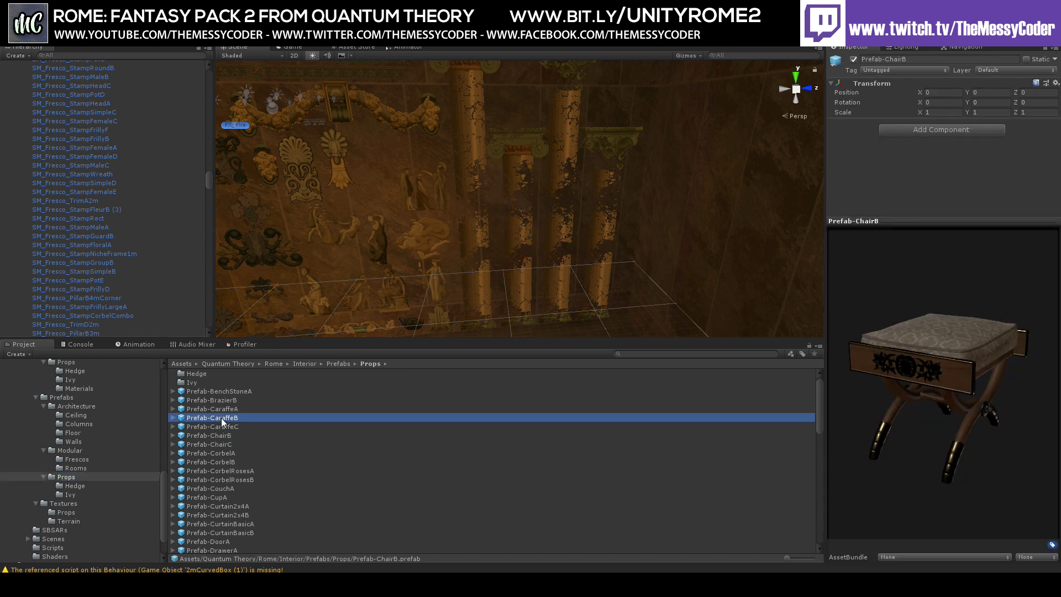
{"action": "left_click", "coordinate": [223, 402]}
{"action": "left_click", "coordinate": [223, 462]}
{"action": "left_click", "coordinate": [223, 505]}
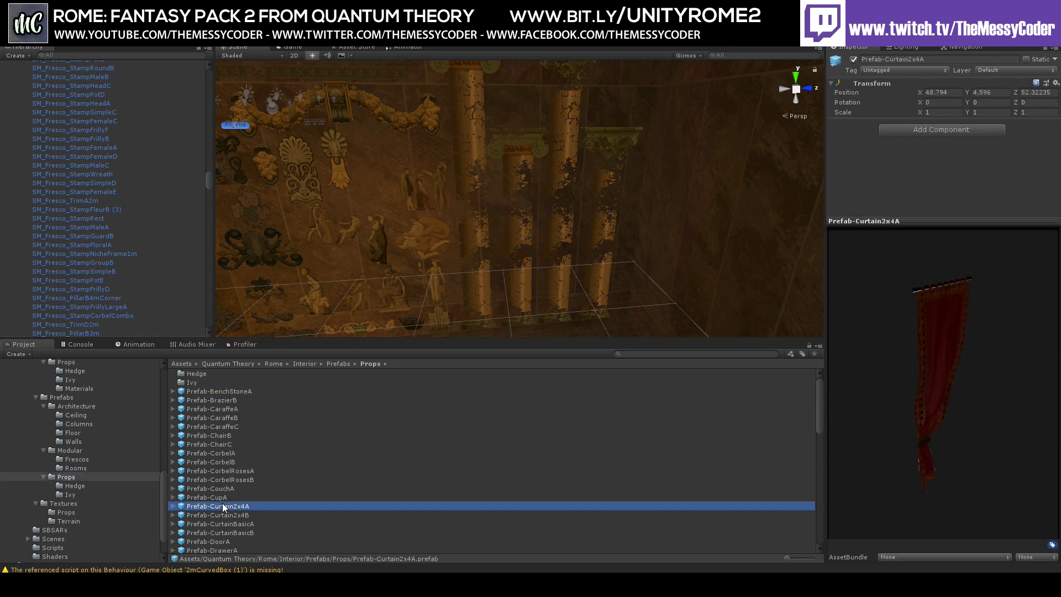
{"action": "left_click", "coordinate": [219, 524]}
{"action": "left_click", "coordinate": [210, 497]}
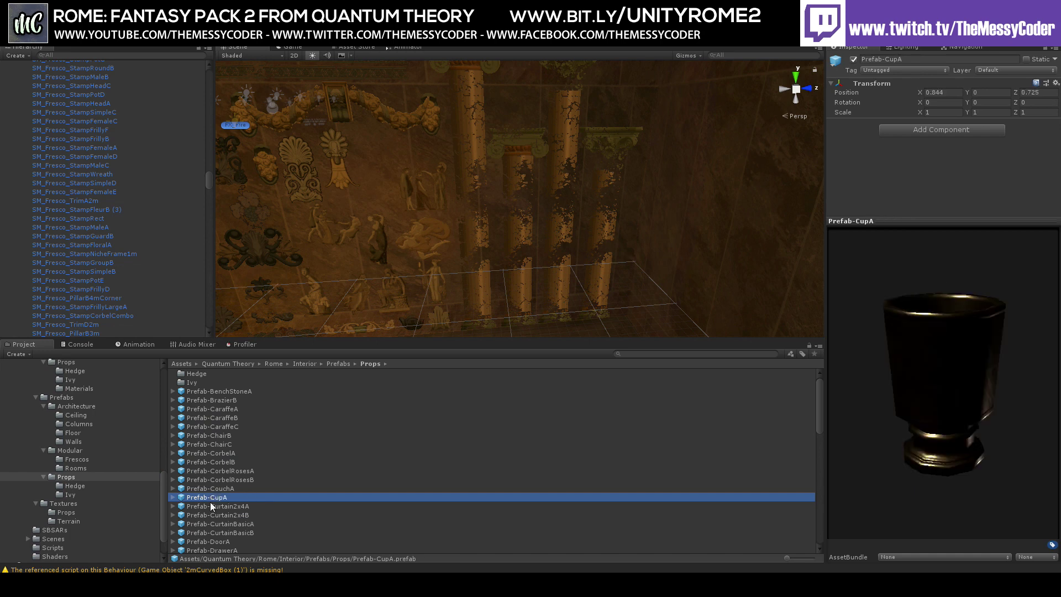
Preview the FireBowlA, FountainA and KnockerA prefabs.
{"action": "scroll", "coordinate": [210, 502], "scroll_direction": "down", "scroll_amount": 5}
{"action": "left_click", "coordinate": [213, 506]}
{"action": "left_click", "coordinate": [217, 516]}
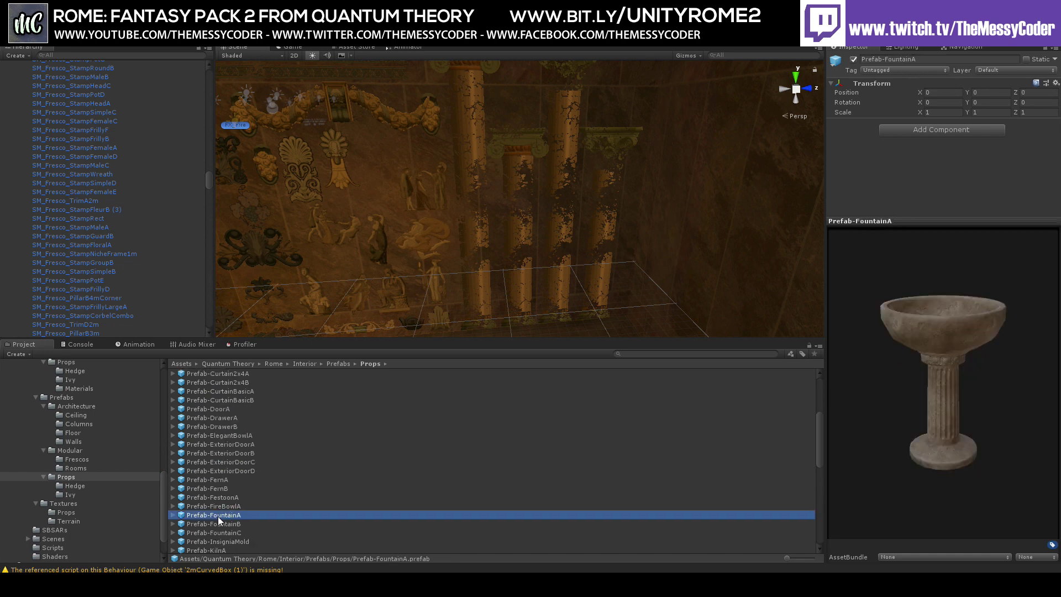
{"action": "scroll", "coordinate": [246, 501], "scroll_direction": "down", "scroll_amount": 2}
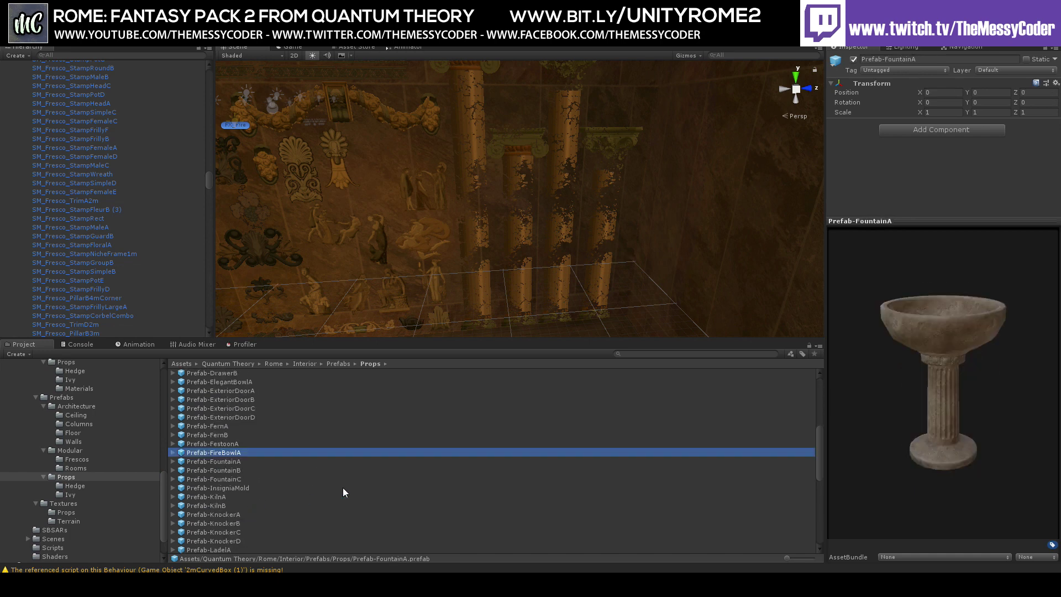
{"action": "left_click", "coordinate": [230, 515]}
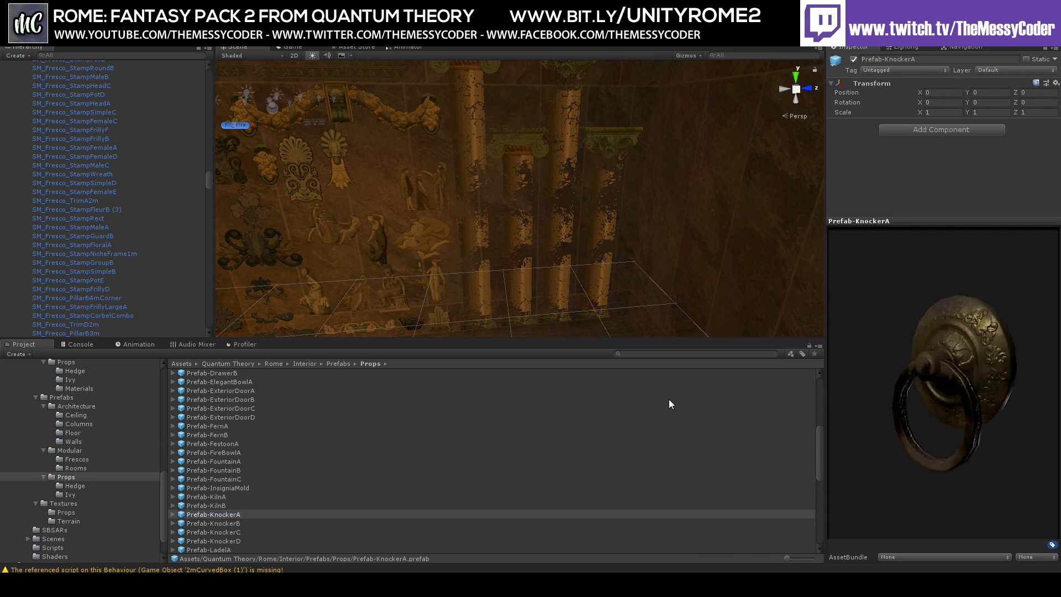
Preview FountainC and FountainB, rotating them to side and front views.
{"action": "left_click", "coordinate": [219, 478]}
{"action": "left_click_drag", "start_coordinate": [861, 460], "coordinate": [947, 450]}
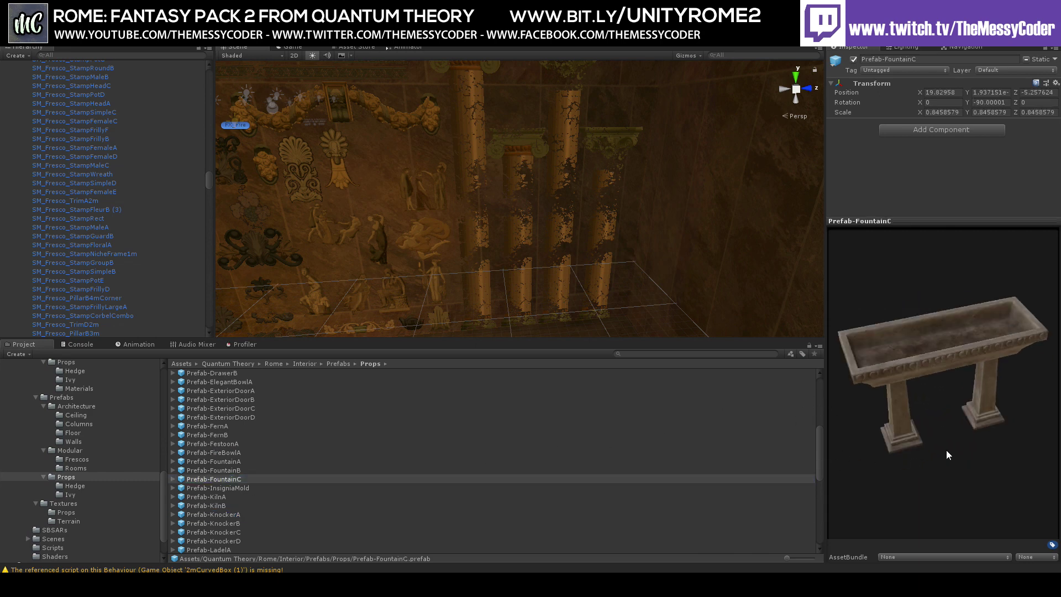
{"action": "left_click", "coordinate": [213, 470]}
{"action": "left_click_drag", "start_coordinate": [831, 399], "coordinate": [230, 543]}
Preview KnockerD, PanC, PanB and PanA, rotate the pan, then select the scene's fresco pillar.
{"action": "left_click", "coordinate": [231, 541]}
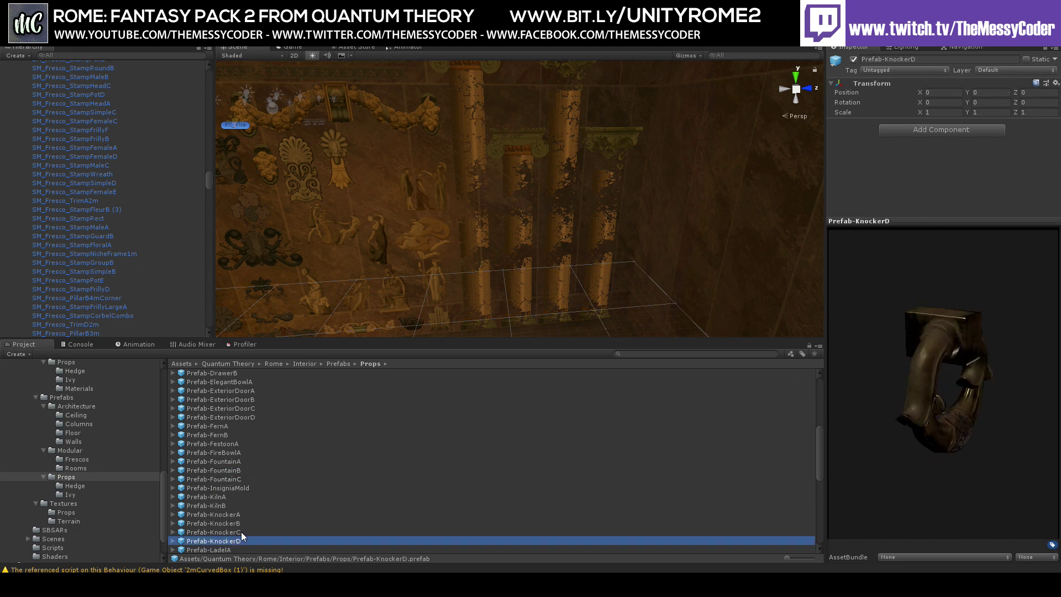
{"action": "scroll", "coordinate": [237, 525], "scroll_direction": "down", "scroll_amount": 5}
{"action": "left_click", "coordinate": [224, 502]}
{"action": "left_click", "coordinate": [223, 493]}
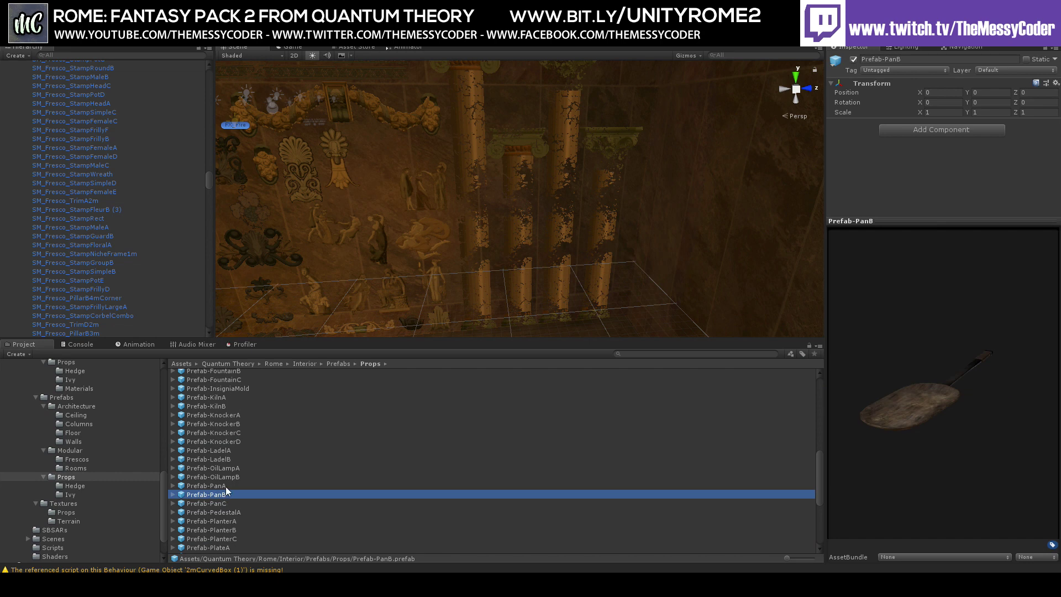
{"action": "left_click", "coordinate": [226, 486]}
{"action": "left_click_drag", "start_coordinate": [962, 408], "coordinate": [979, 393]}
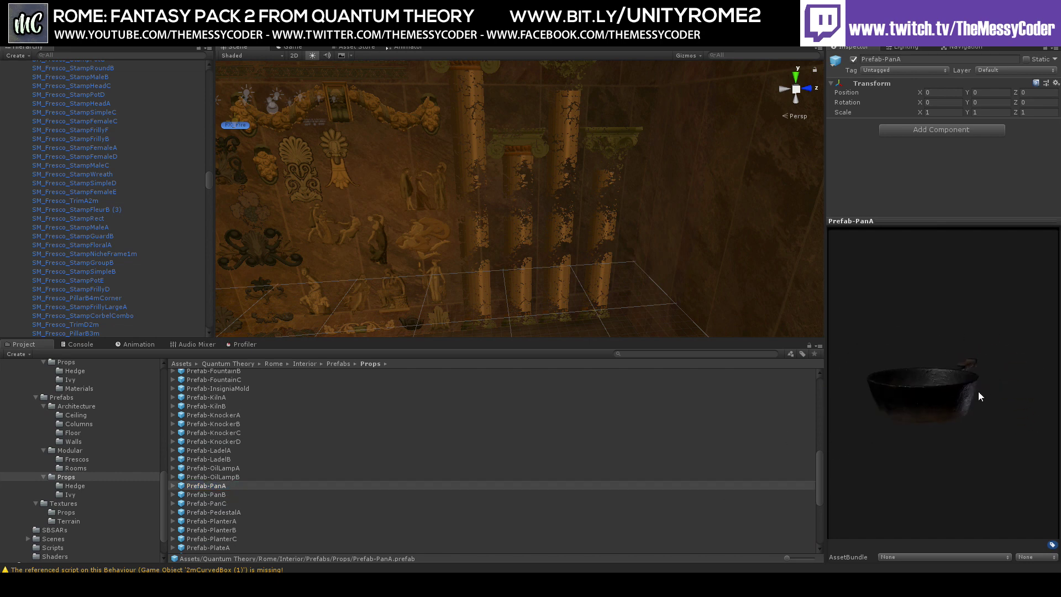
{"action": "left_click", "coordinate": [519, 213]}
Set the pillar's Age Map Contrast to about 0.19, age map offset 0.32 and tiling Y 0.8.
{"action": "scroll", "coordinate": [879, 492], "scroll_direction": "down", "scroll_amount": 3}
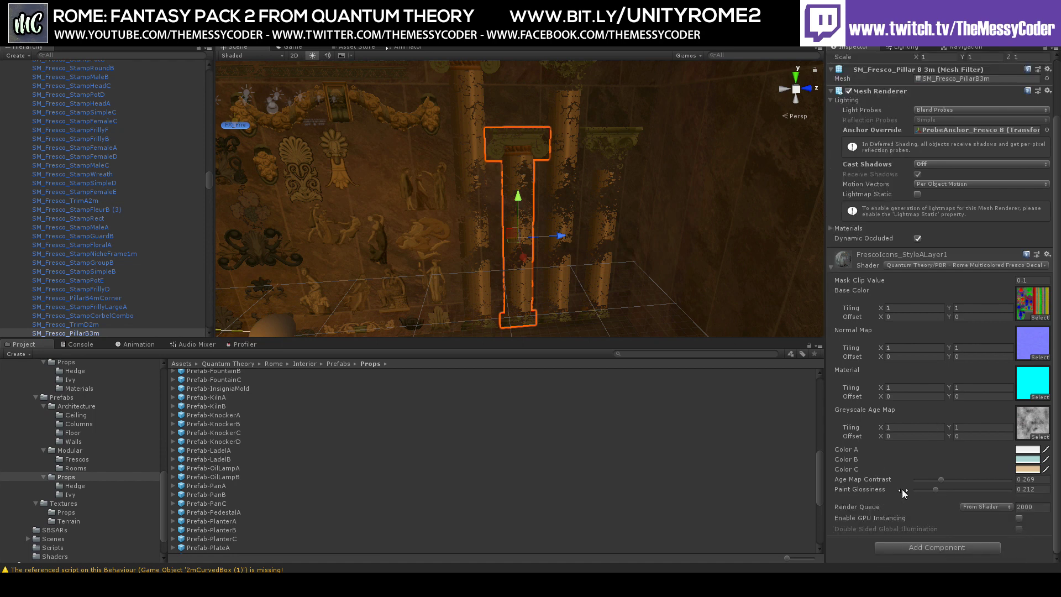
{"action": "mouse_move", "coordinate": [959, 480]}
{"action": "left_mouse_down"}
{"action": "mouse_move", "coordinate": [925, 479]}
{"action": "mouse_move", "coordinate": [940, 480]}
{"action": "left_mouse_up"}
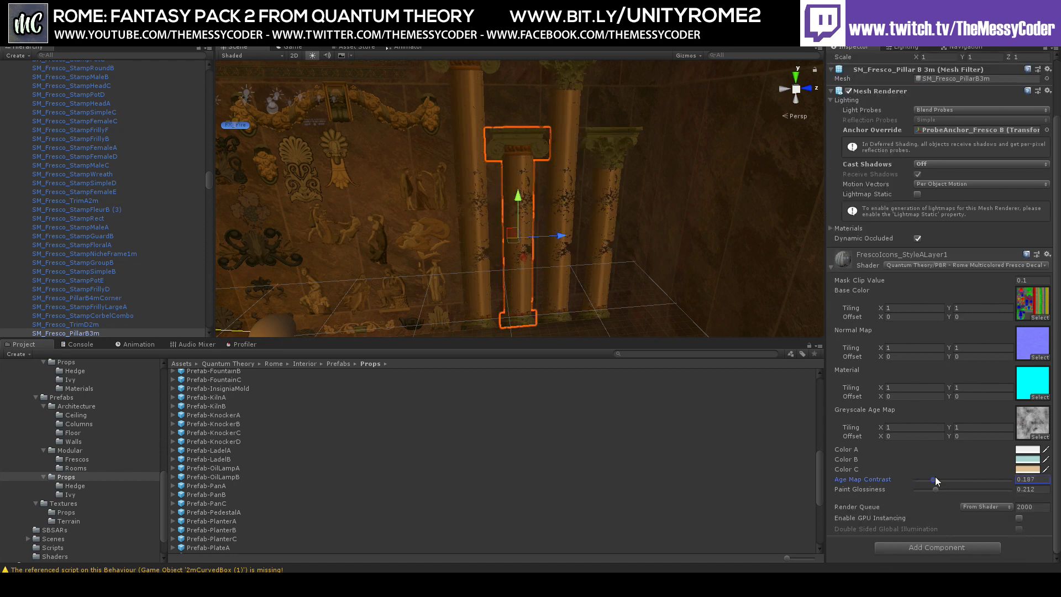
{"action": "left_click_drag", "start_coordinate": [949, 436], "coordinate": [956, 437]}
{"action": "left_click", "coordinate": [958, 429]}
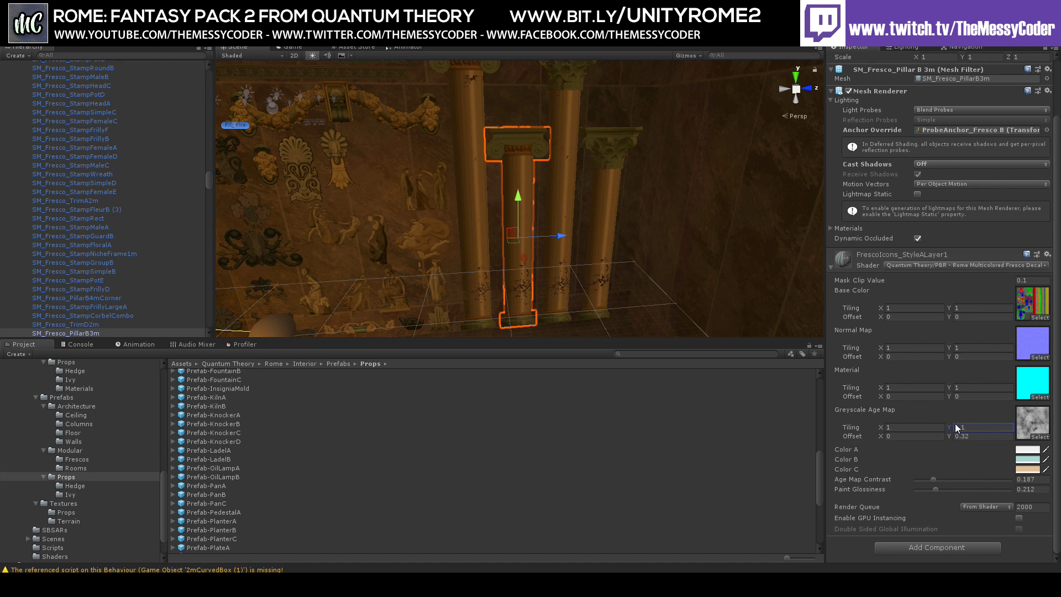
{"action": "left_click_drag", "start_coordinate": [951, 427], "coordinate": [950, 427]}
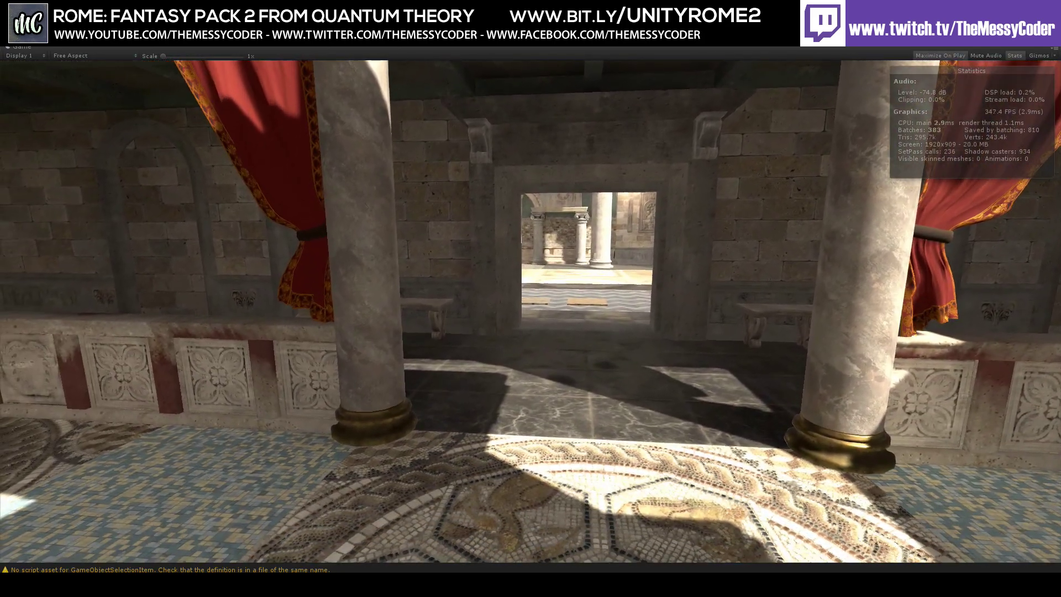
Exit Play mode and scroll the Project folder tree up to the Exterior folders.
{"action": "key", "text": "ctrl+p"}
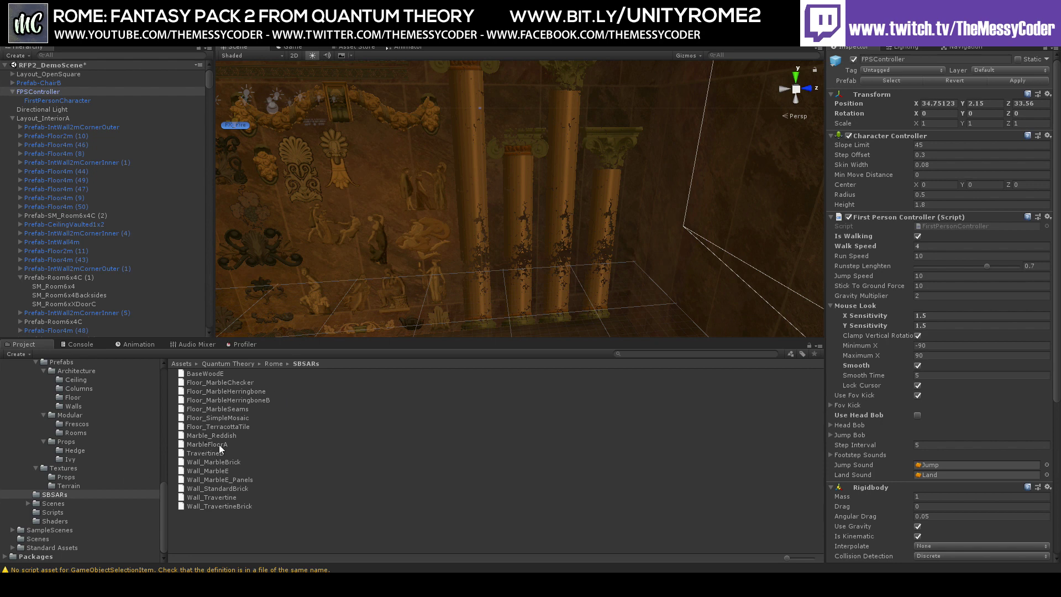
{"action": "scroll", "coordinate": [83, 470], "scroll_direction": "up", "scroll_amount": 10}
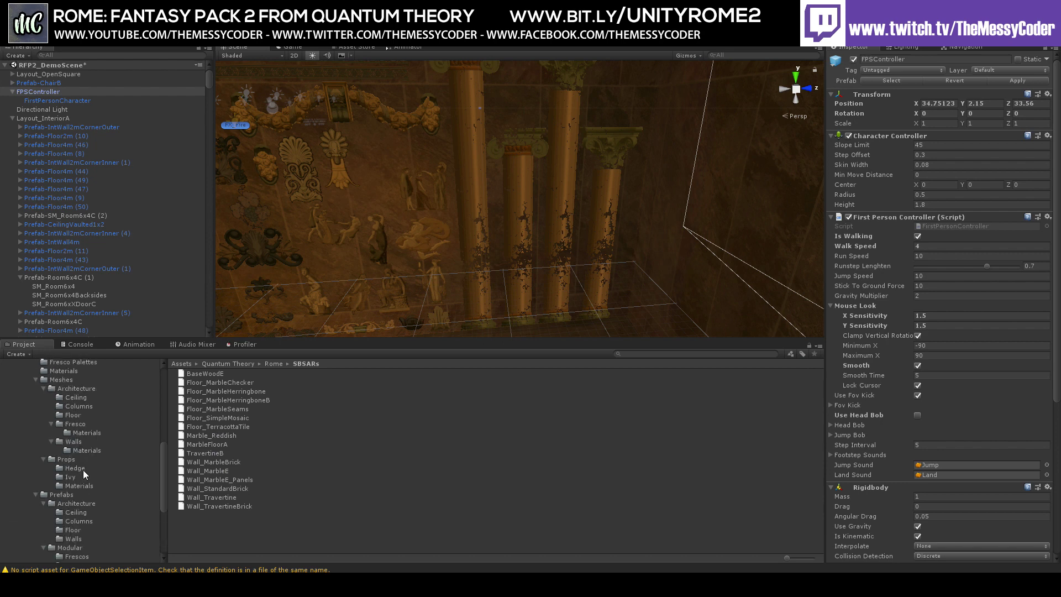
{"action": "scroll", "coordinate": [83, 470], "scroll_direction": "up", "scroll_amount": 8}
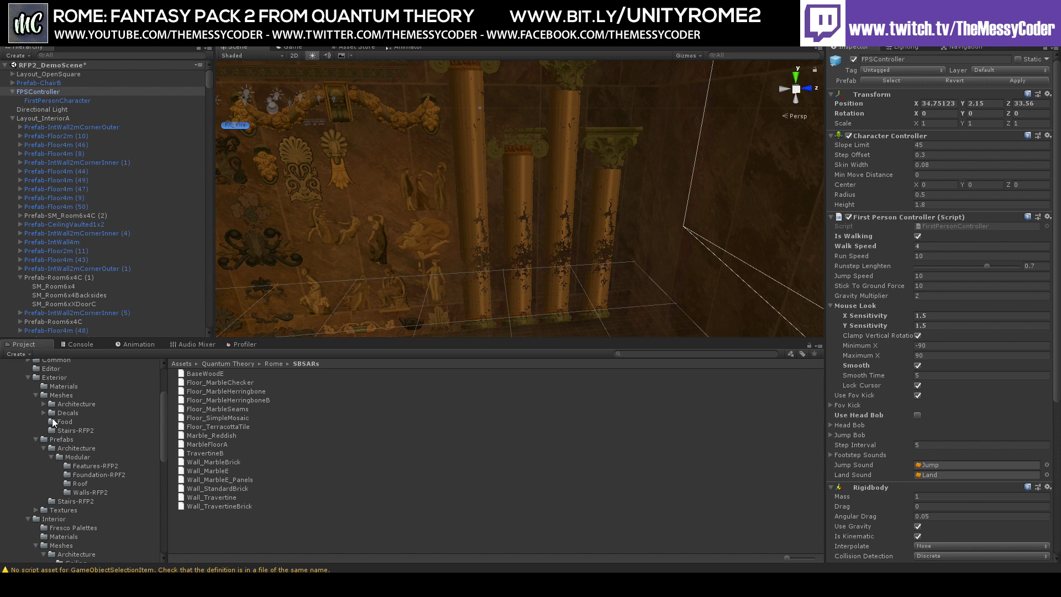
Open Exterior/Meshes/Food and preview Cabbage, Corn, Peach, Pepper, Bread, Apple and Artichoke, then open Decals.
{"action": "left_click", "coordinate": [63, 421]}
{"action": "left_click", "coordinate": [196, 408]}
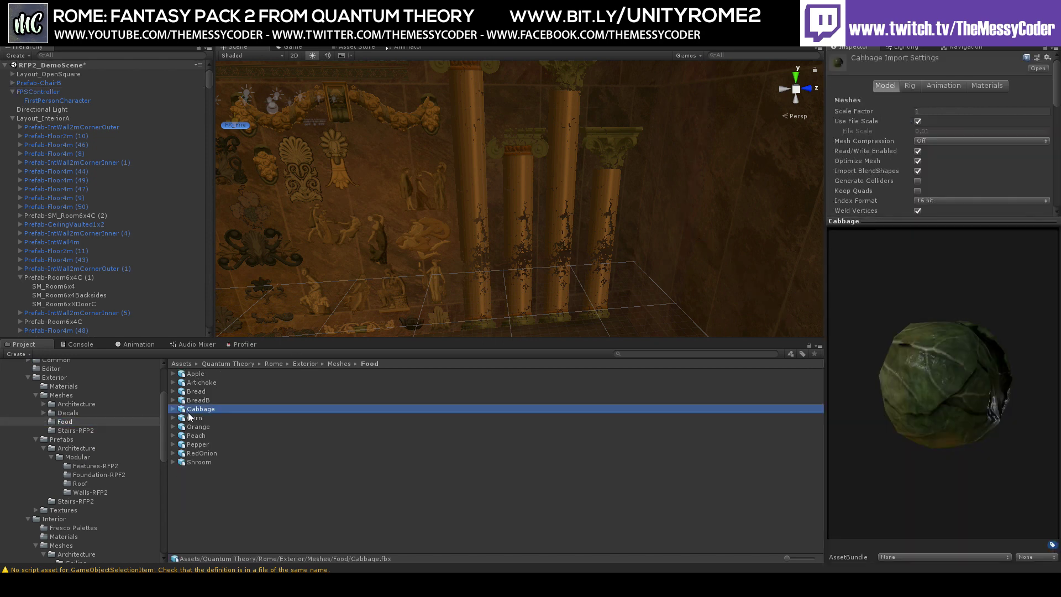
{"action": "left_click", "coordinate": [192, 418]}
{"action": "left_click", "coordinate": [197, 436]}
{"action": "left_click", "coordinate": [199, 444]}
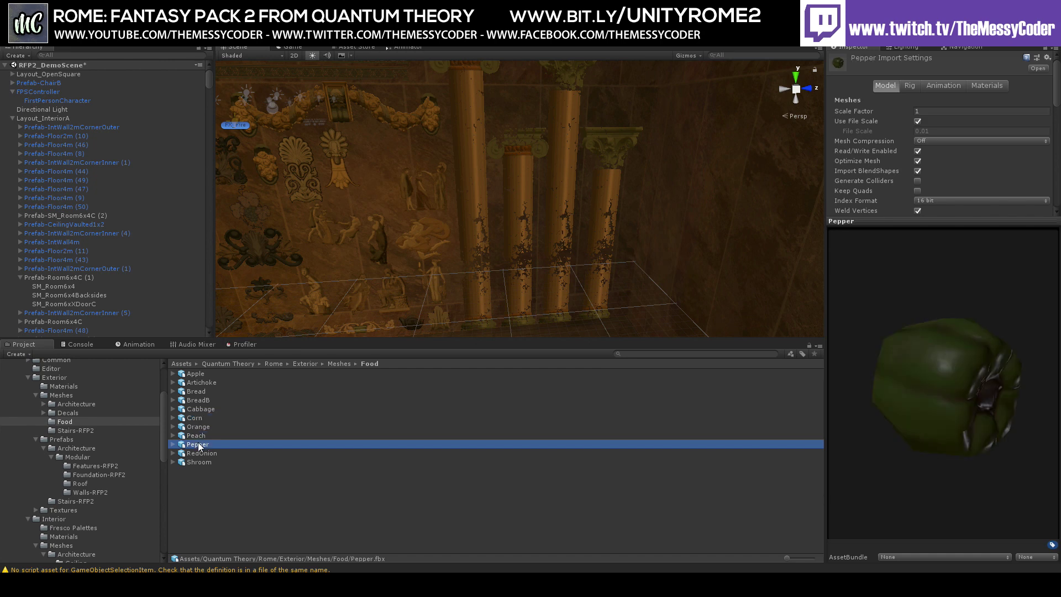
{"action": "left_click", "coordinate": [202, 410]}
{"action": "left_click", "coordinate": [196, 392]}
{"action": "left_click", "coordinate": [195, 374]}
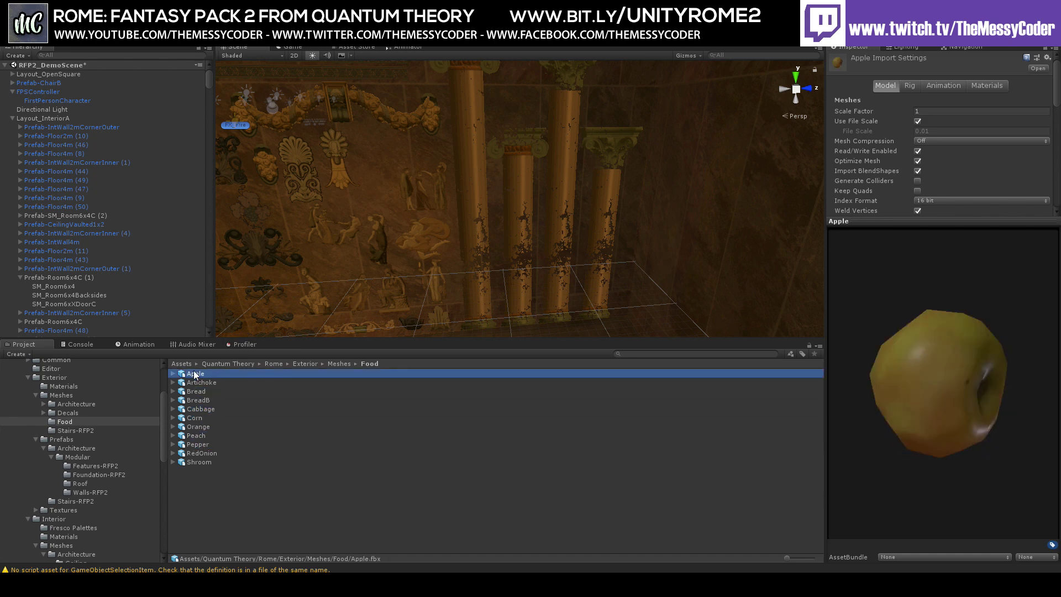
{"action": "left_click", "coordinate": [208, 384]}
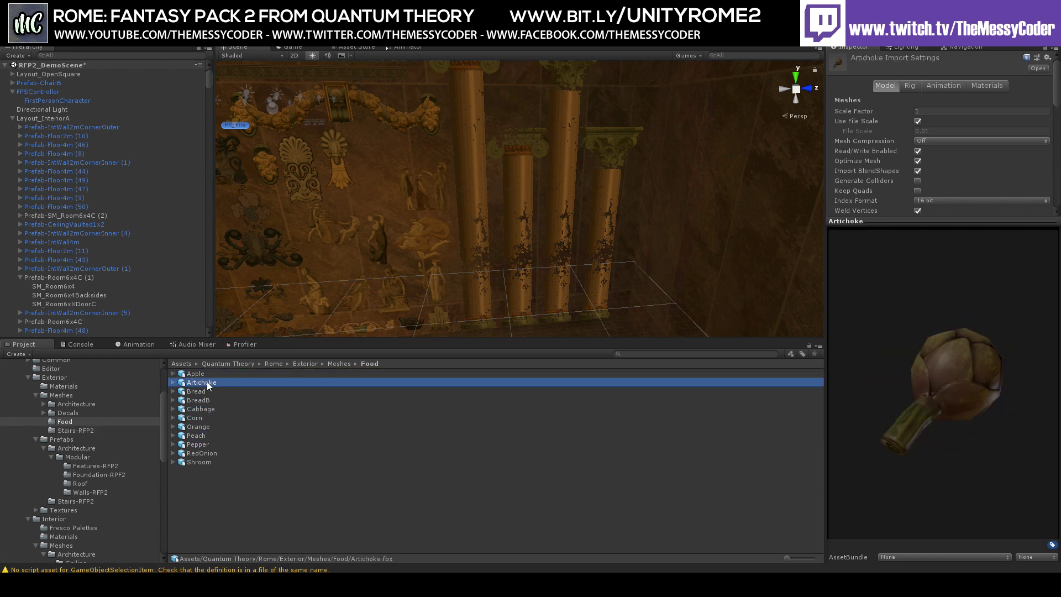
{"action": "left_click", "coordinate": [66, 412]}
Preview Decal_6m, Decal_AboveWindow, Decal_Horizontal, Decal_OuterCorner and Decal_Rectangle, then open Meshes/Architecture.
{"action": "left_click", "coordinate": [210, 391]}
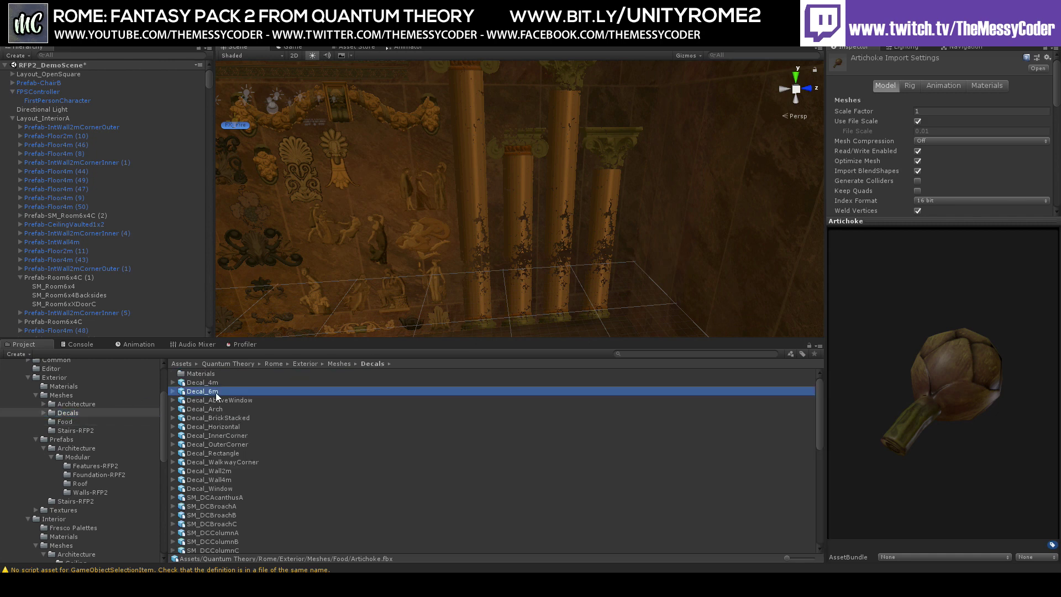
{"action": "left_click", "coordinate": [217, 401]}
{"action": "left_click", "coordinate": [220, 426]}
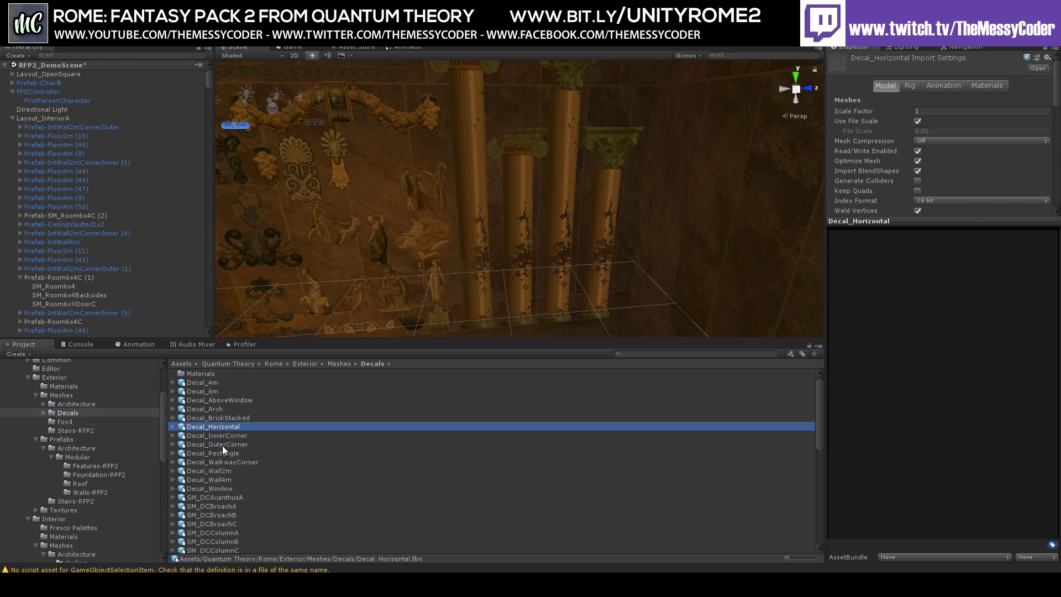
{"action": "left_click", "coordinate": [222, 444]}
{"action": "left_click_drag", "start_coordinate": [851, 381], "coordinate": [1007, 360]}
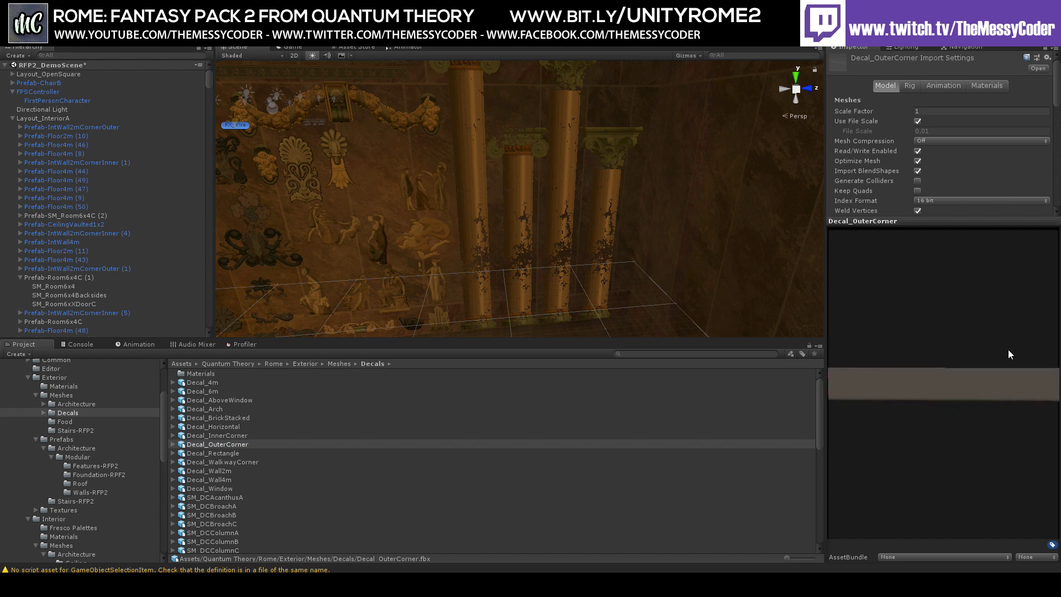
{"action": "left_click", "coordinate": [215, 453]}
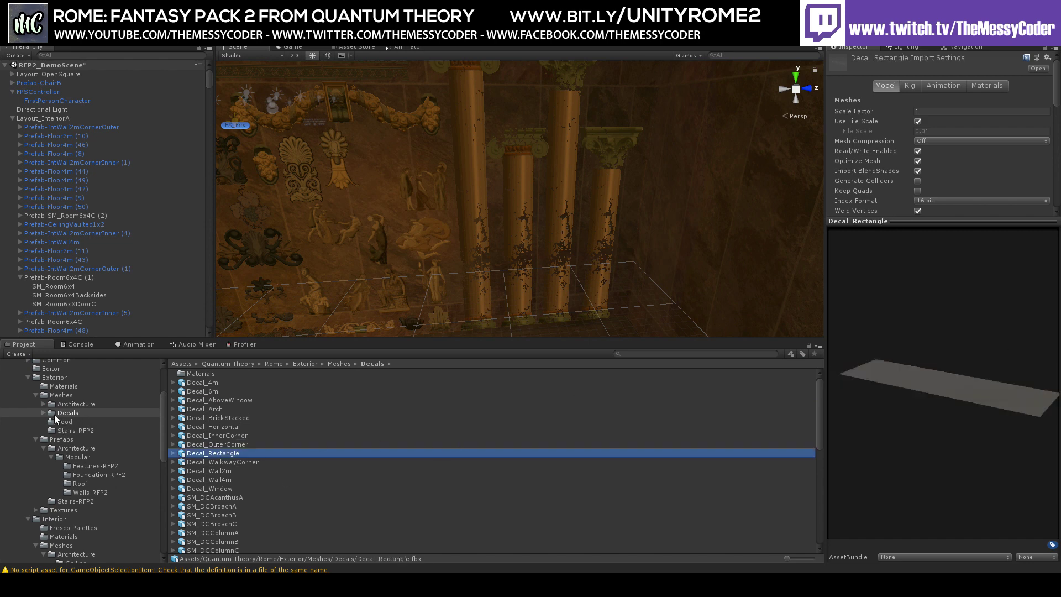
{"action": "left_click", "coordinate": [74, 407]}
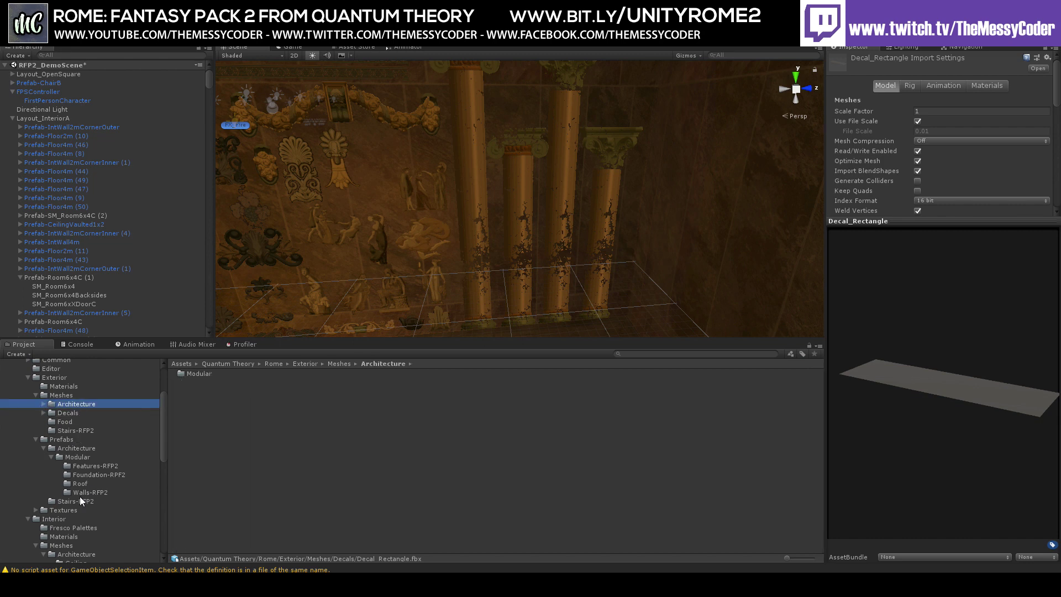
Scroll the Project folder tree down to the Interior Meshes Props folder.
{"action": "scroll", "coordinate": [56, 449], "scroll_direction": "down", "scroll_amount": 3}
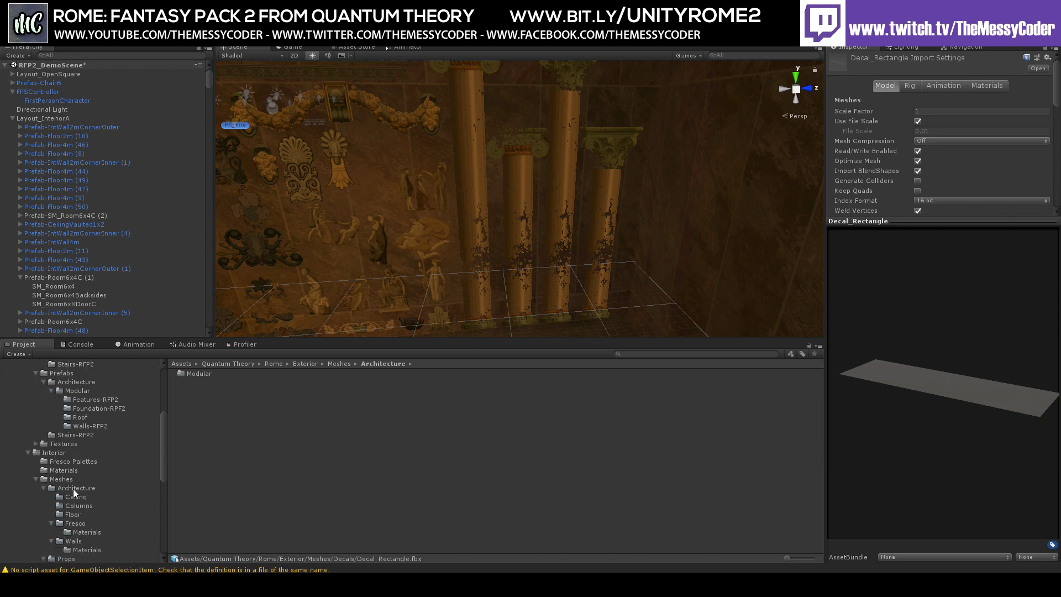
{"action": "scroll", "coordinate": [79, 504], "scroll_direction": "down", "scroll_amount": 2}
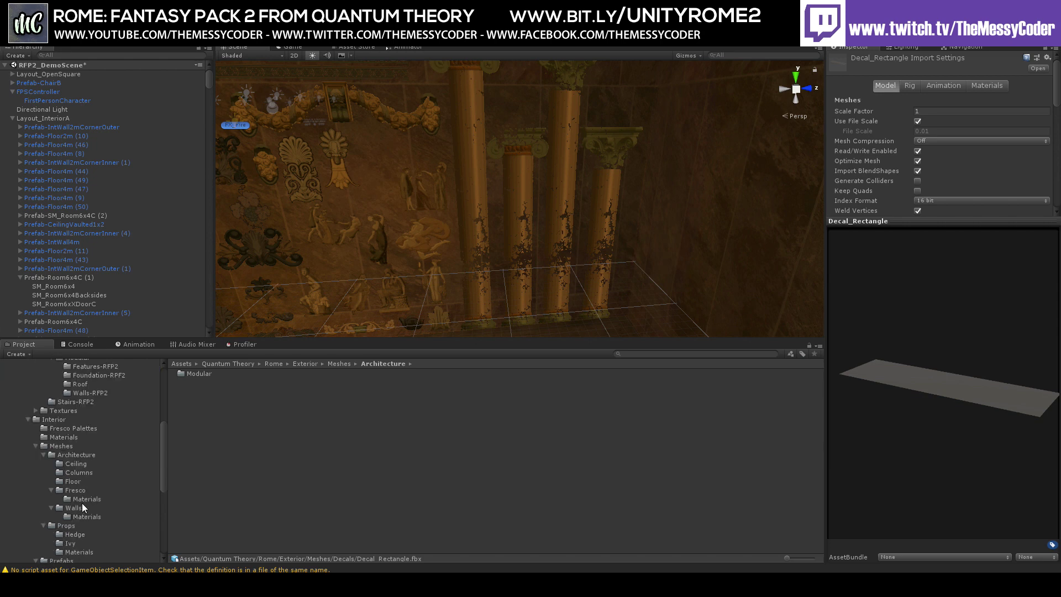
{"action": "scroll", "coordinate": [81, 505], "scroll_direction": "down", "scroll_amount": 2}
{"action": "scroll", "coordinate": [82, 504], "scroll_direction": "down", "scroll_amount": 2}
{"action": "scroll", "coordinate": [80, 511], "scroll_direction": "down", "scroll_amount": 2}
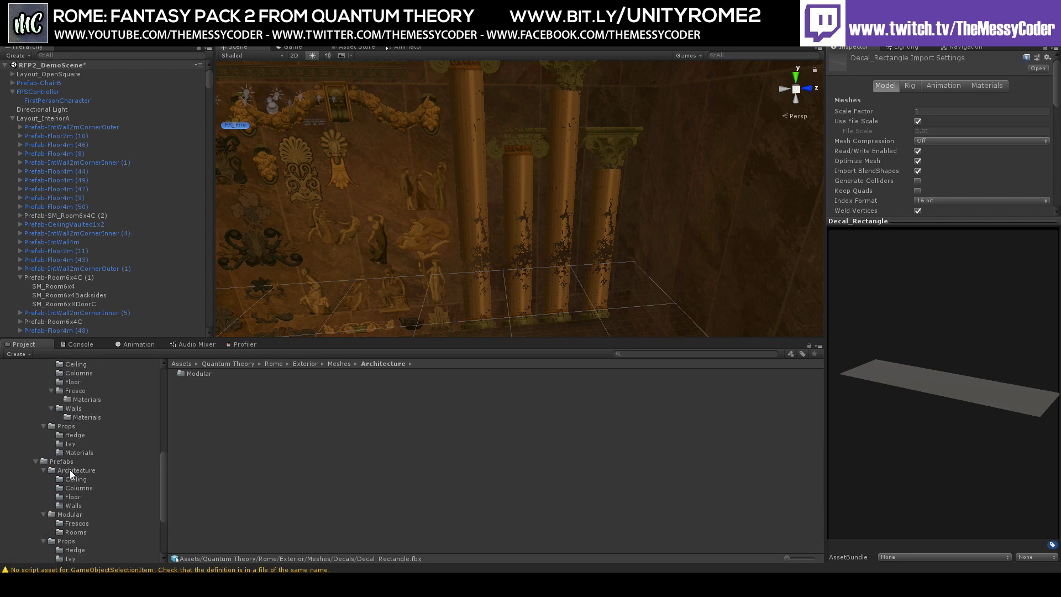
{"action": "scroll", "coordinate": [70, 461], "scroll_direction": "up", "scroll_amount": 4}
{"action": "scroll", "coordinate": [70, 456], "scroll_direction": "down", "scroll_amount": 4}
Open the interior Props meshes and preview SM_ChairC and SM_CaraffeC, rotating each upright.
{"action": "left_click", "coordinate": [66, 427]}
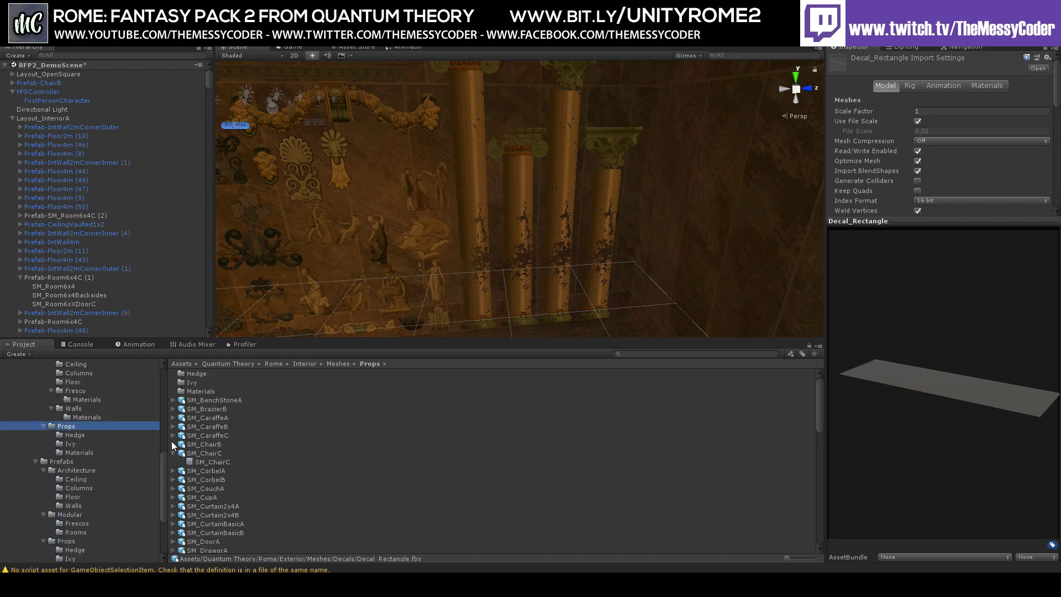
{"action": "left_click", "coordinate": [202, 463]}
{"action": "left_click_drag", "start_coordinate": [874, 437], "coordinate": [942, 441]}
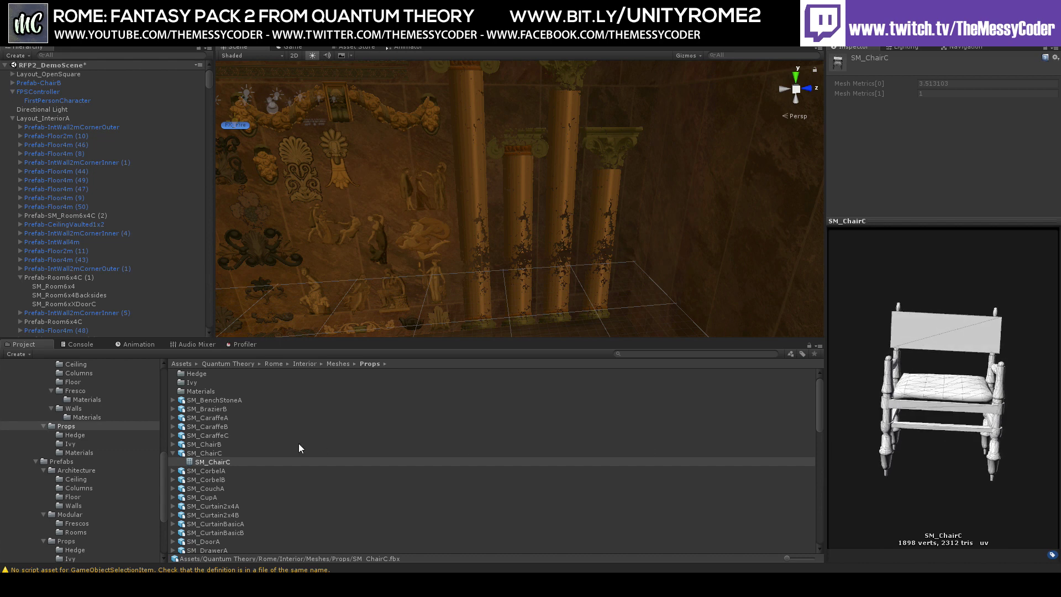
{"action": "left_click", "coordinate": [173, 436]}
{"action": "left_click", "coordinate": [199, 445]}
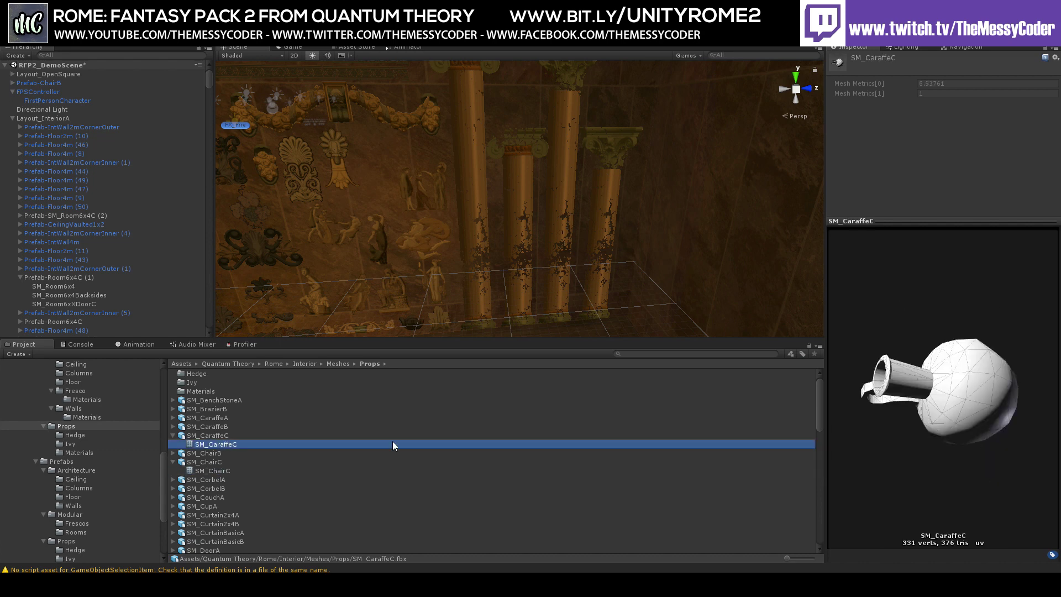
{"action": "left_click_drag", "start_coordinate": [868, 454], "coordinate": [890, 397]}
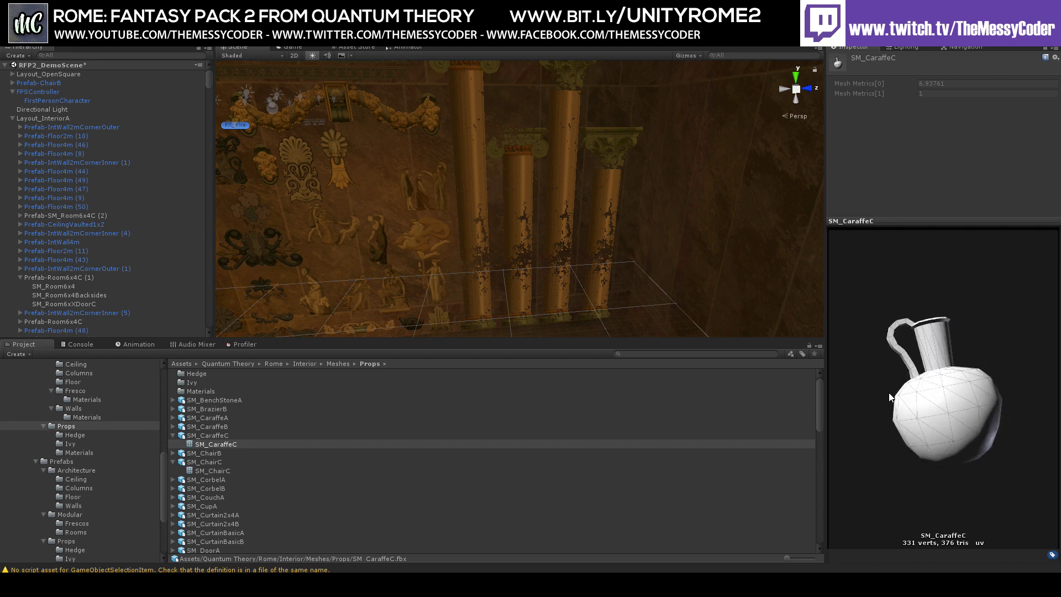
Preview and rotate the SM_DrawerA mesh, and widen the Inspector preview area.
{"action": "scroll", "coordinate": [219, 532], "scroll_direction": "down", "scroll_amount": 3}
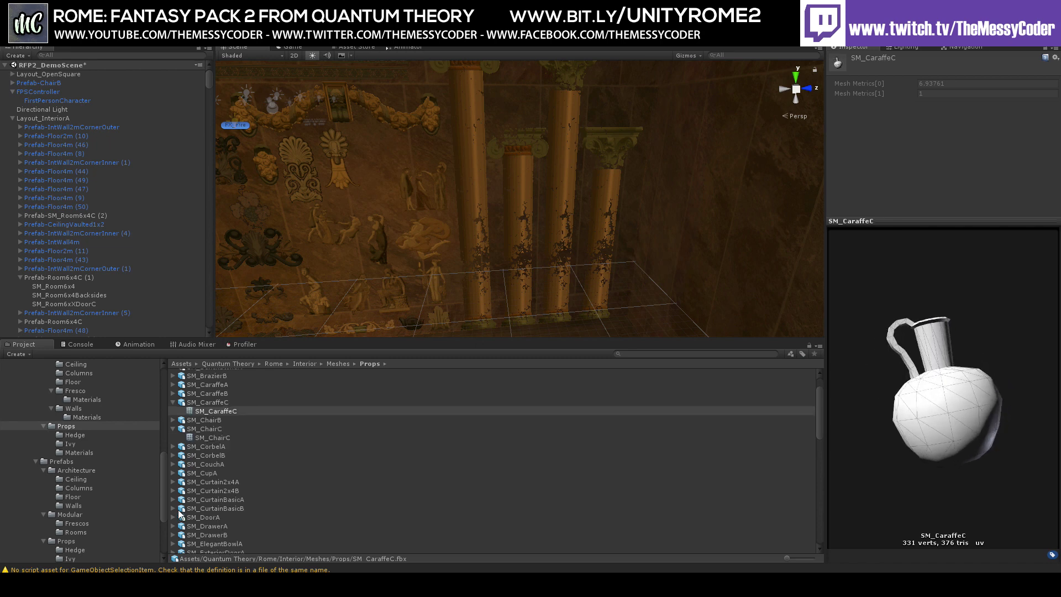
{"action": "left_click", "coordinate": [173, 527]}
{"action": "left_click", "coordinate": [216, 535]}
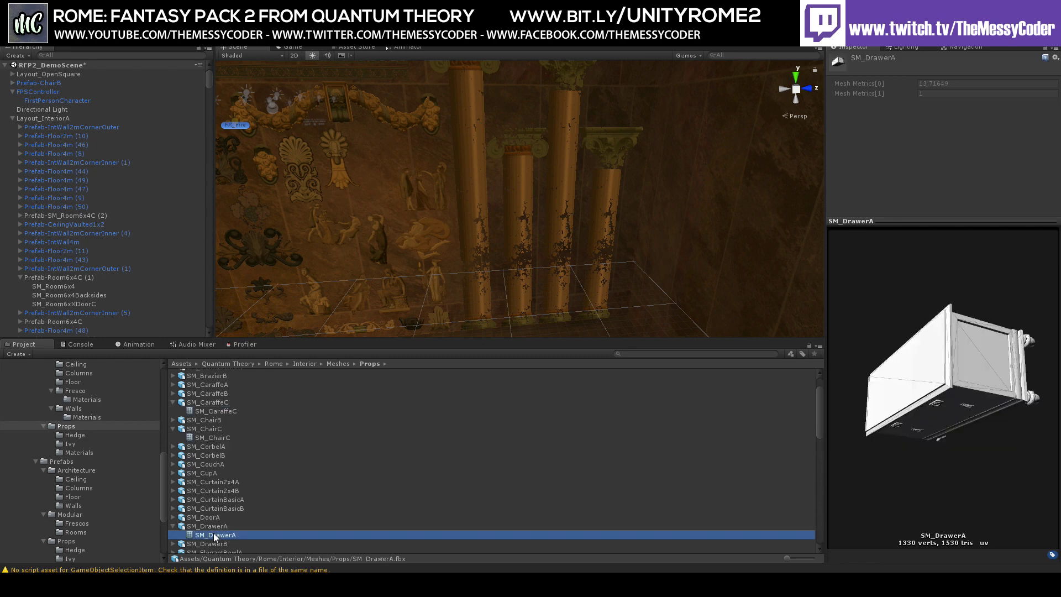
{"action": "left_click_drag", "start_coordinate": [862, 459], "coordinate": [709, 447]}
{"action": "left_click_drag", "start_coordinate": [840, 420], "coordinate": [914, 381]}
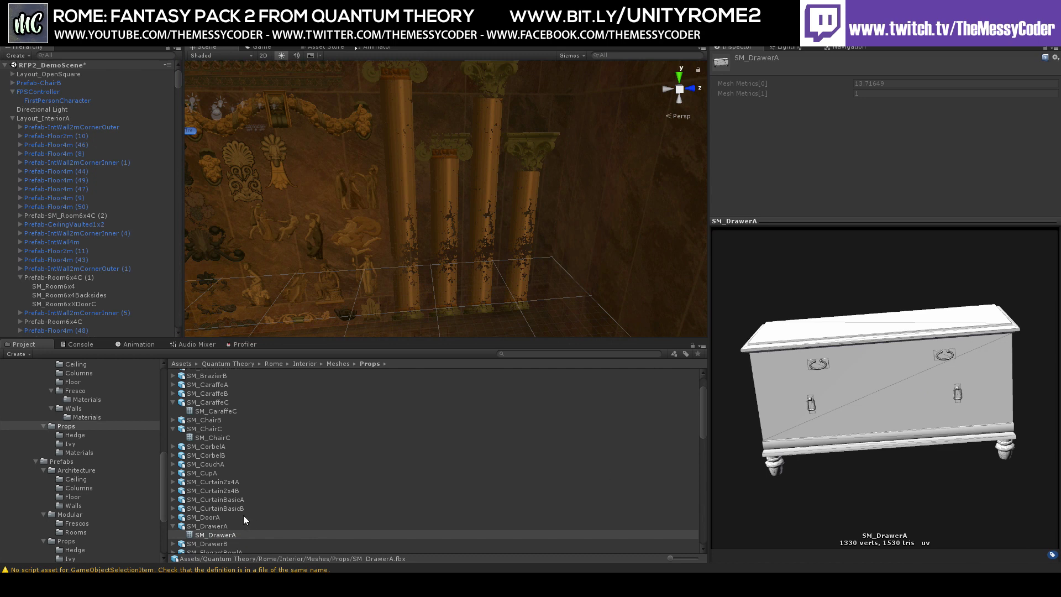
Preview and rotate the SM_KnockerC mesh, then open the interior Architecture Walls prefabs folder.
{"action": "scroll", "coordinate": [243, 520], "scroll_direction": "down", "scroll_amount": 8}
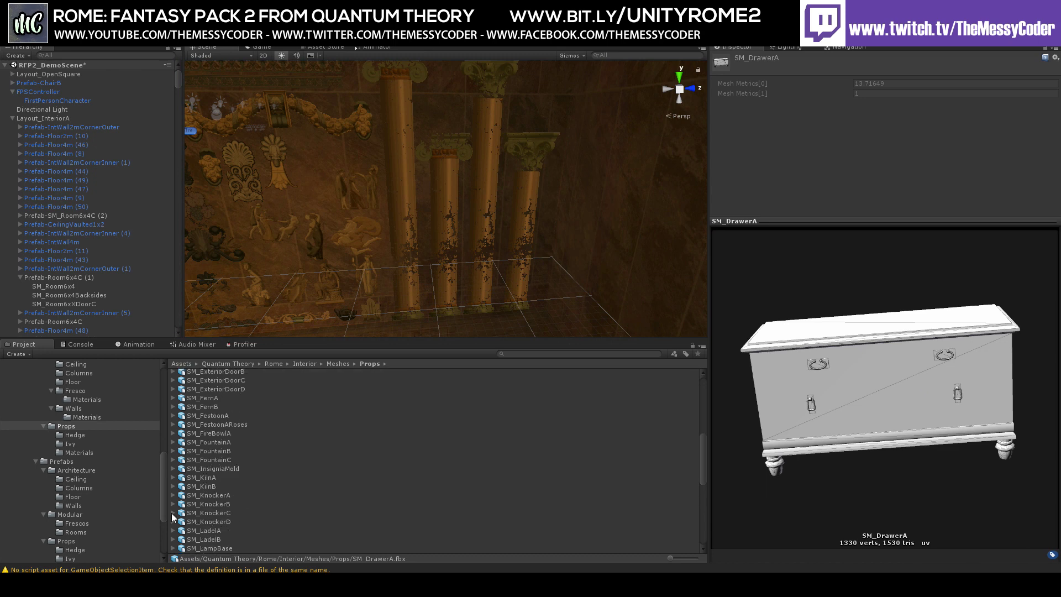
{"action": "left_click", "coordinate": [173, 513]}
{"action": "left_click", "coordinate": [215, 521]}
{"action": "left_click_drag", "start_coordinate": [735, 470], "coordinate": [932, 370]}
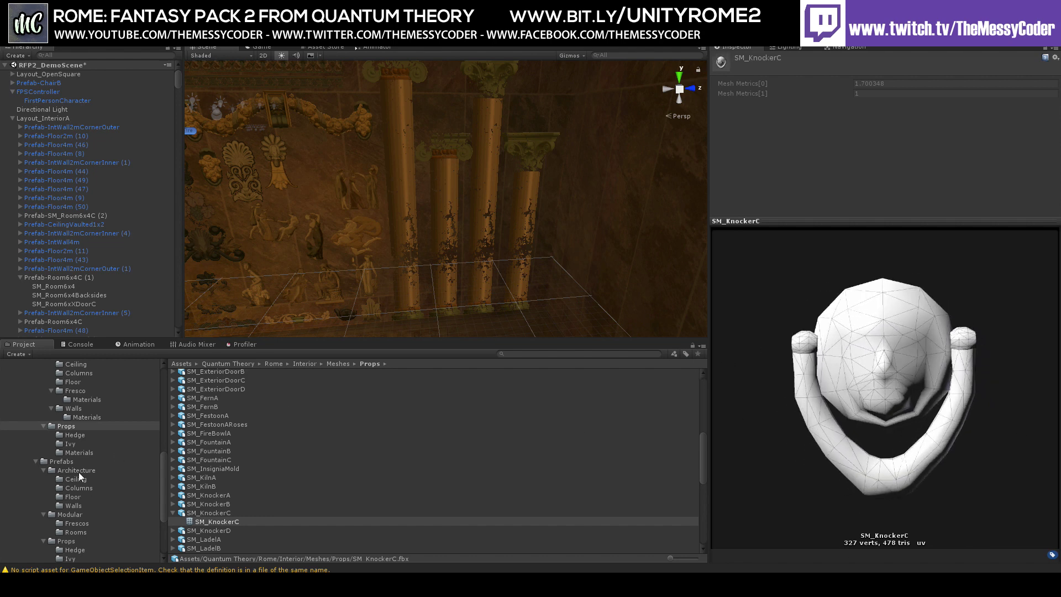
{"action": "left_click", "coordinate": [72, 506]}
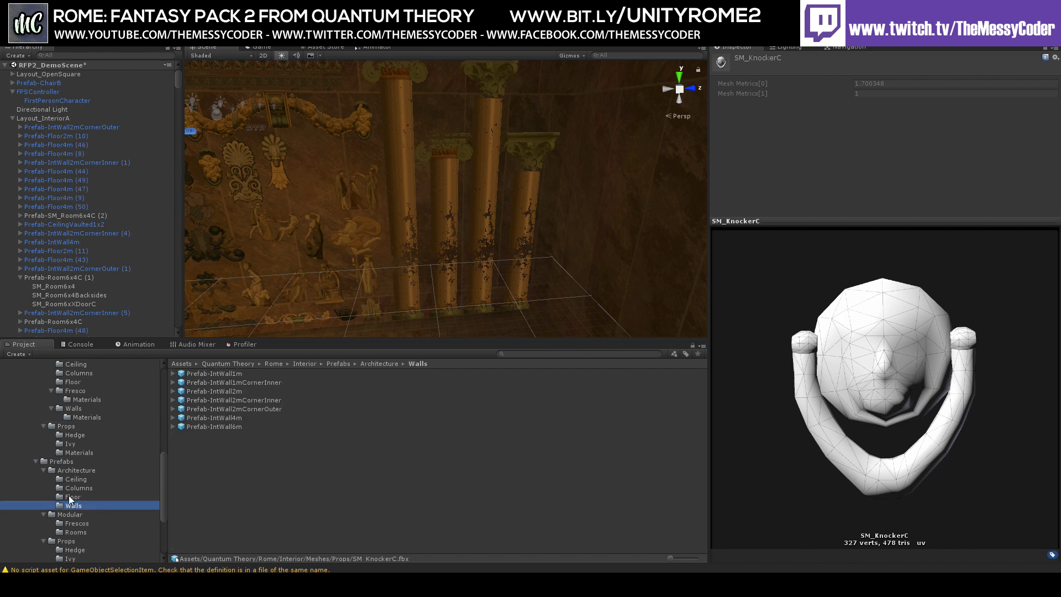
Open the exterior Roof prefabs and preview I_RoofTile2m, 6m, Corner2m, Edge2m and Edge6m.
{"action": "scroll", "coordinate": [69, 500], "scroll_direction": "up", "scroll_amount": 8}
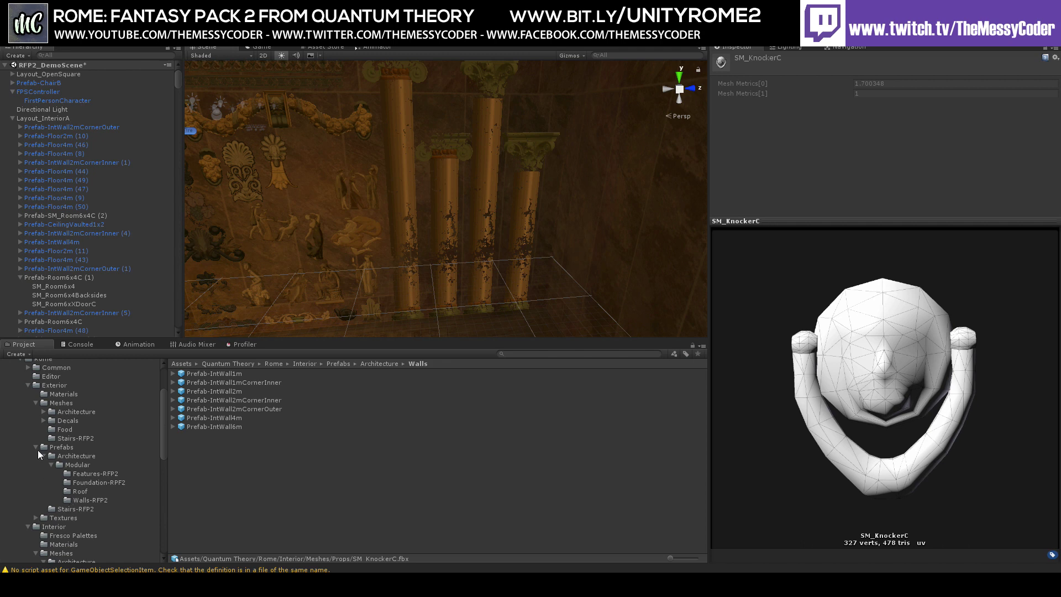
{"action": "left_click", "coordinate": [79, 491]}
{"action": "left_click", "coordinate": [219, 391]}
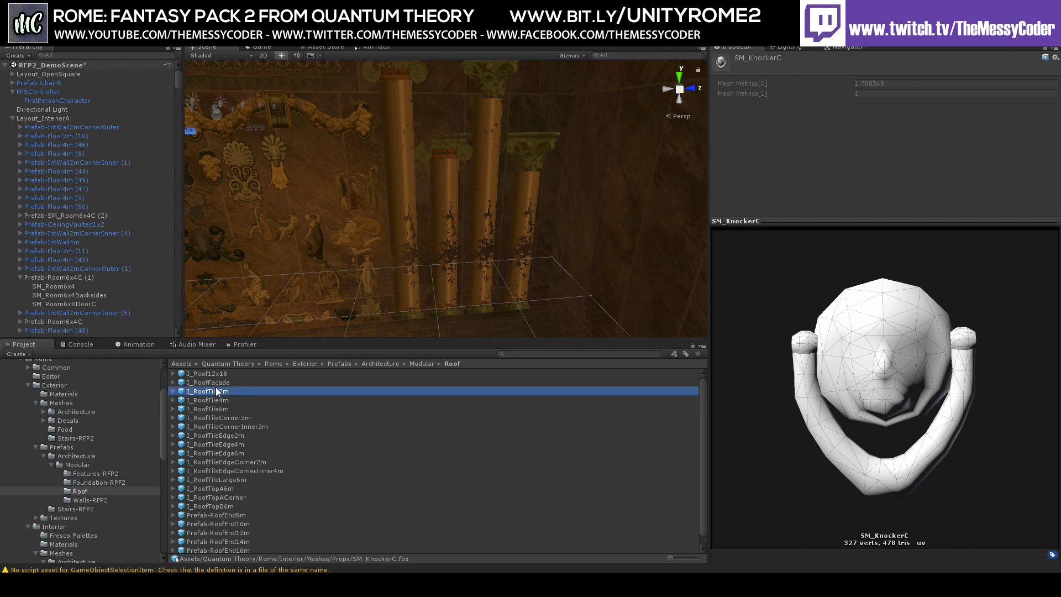
{"action": "left_click_drag", "start_coordinate": [945, 346], "coordinate": [868, 373]}
{"action": "left_click", "coordinate": [239, 409]}
{"action": "left_click", "coordinate": [237, 419]}
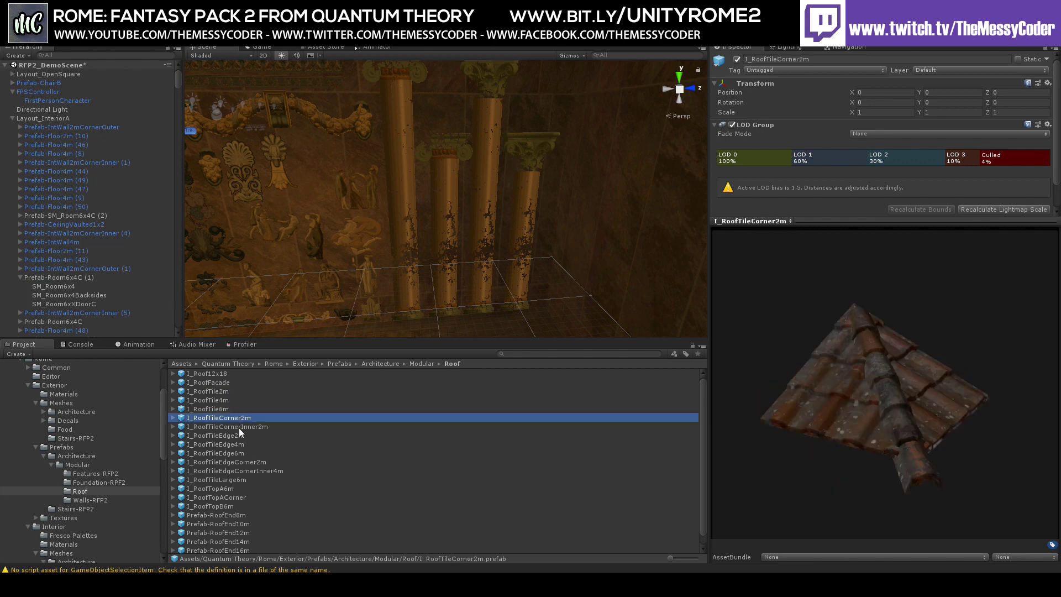
{"action": "left_click", "coordinate": [240, 437]}
{"action": "left_click_drag", "start_coordinate": [871, 433], "coordinate": [818, 444]}
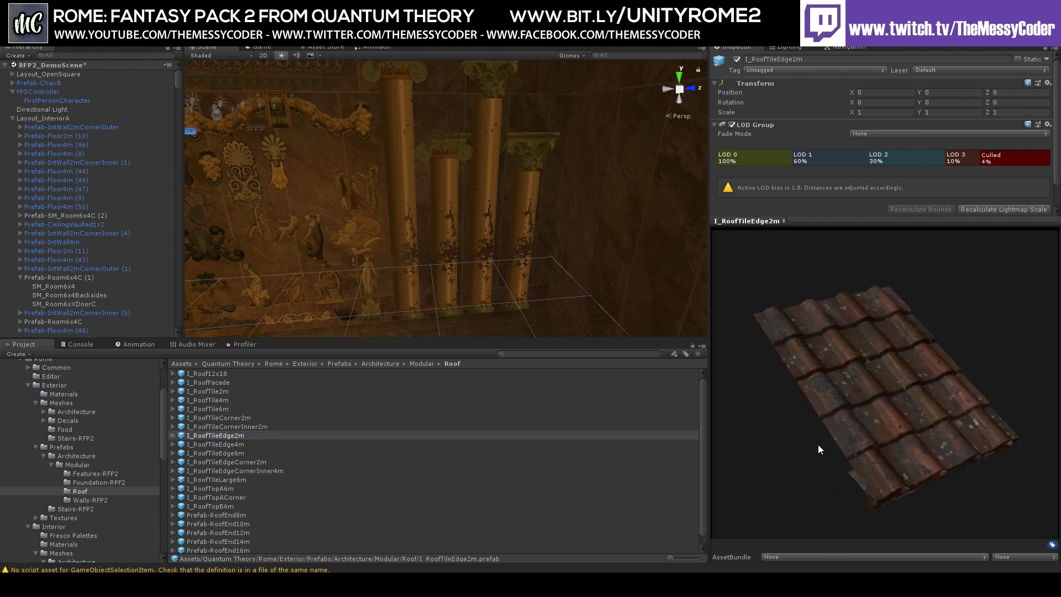
{"action": "left_click", "coordinate": [241, 451]}
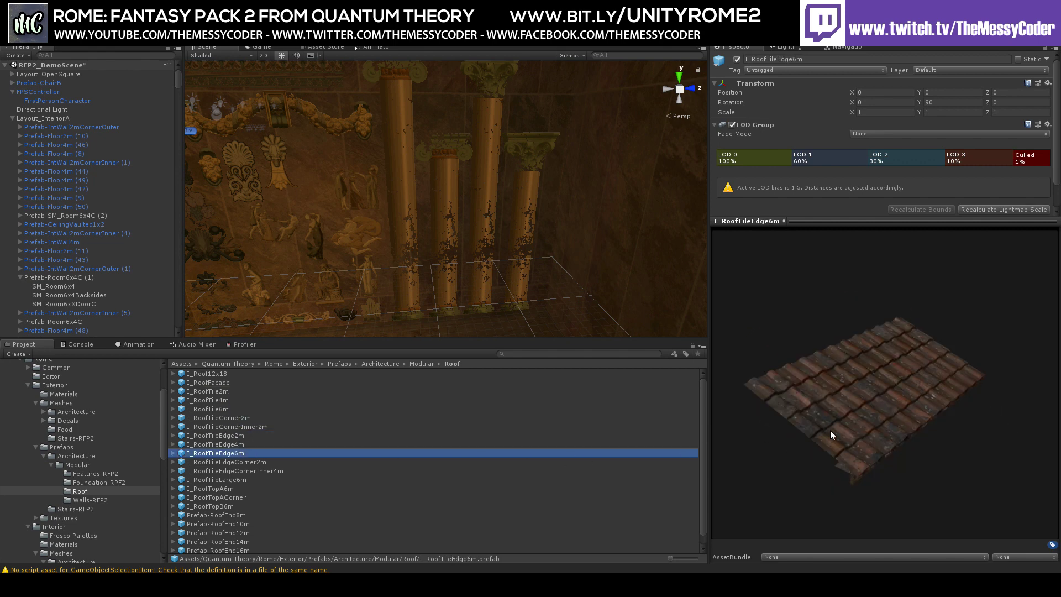
Open Walls-RFP2 and preview several wall and arch prefabs, turning BaseWall2m-B to the front.
{"action": "left_click", "coordinate": [89, 500]}
{"action": "left_click", "coordinate": [249, 435]}
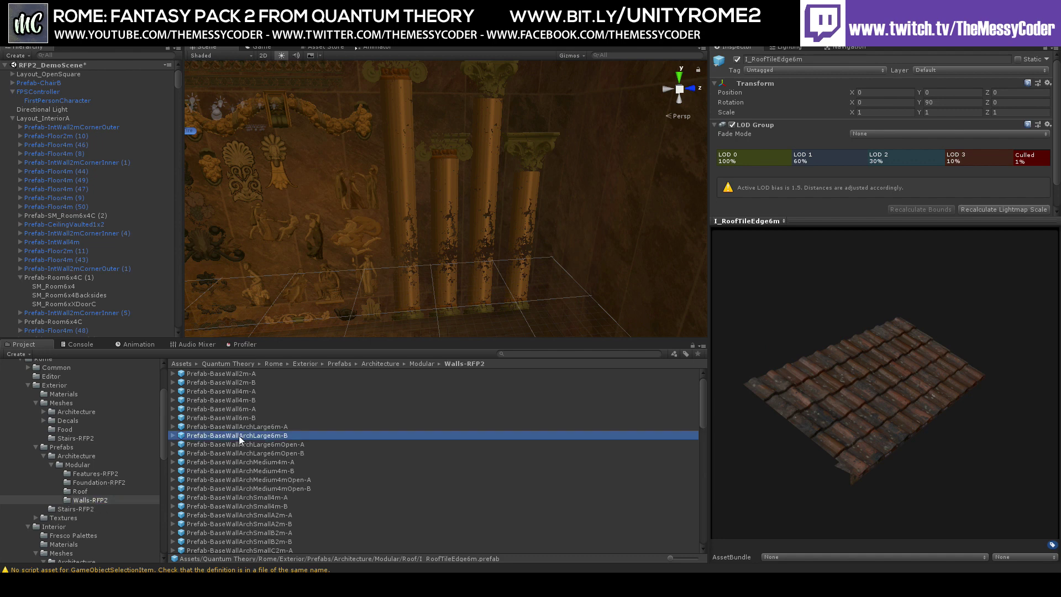
{"action": "left_click", "coordinate": [255, 471]}
{"action": "left_click", "coordinate": [254, 490]}
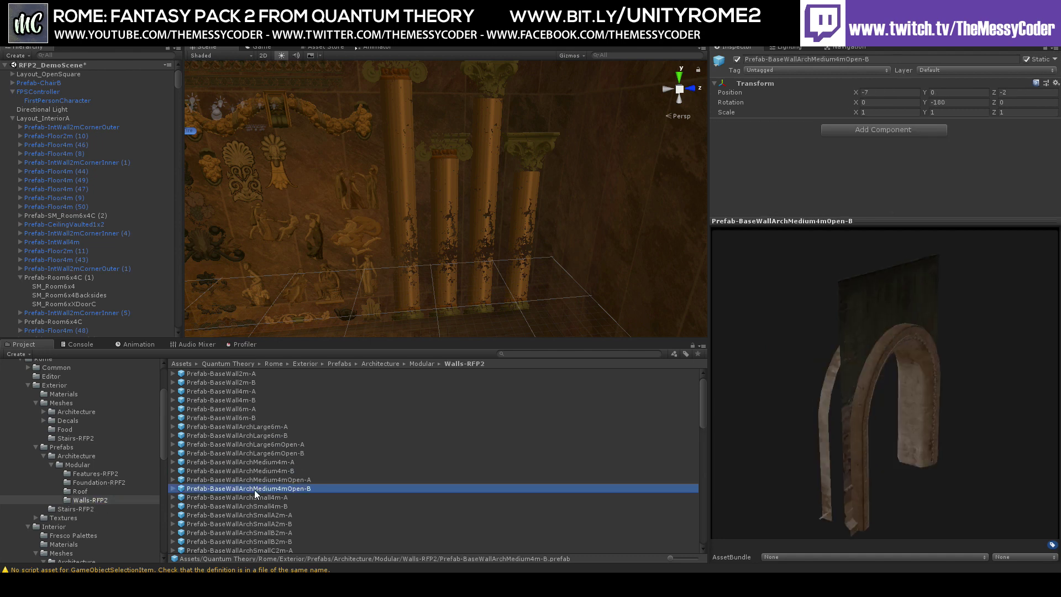
{"action": "left_click", "coordinate": [240, 408]}
{"action": "left_click", "coordinate": [240, 382]}
{"action": "left_click_drag", "start_coordinate": [858, 436], "coordinate": [827, 388]}
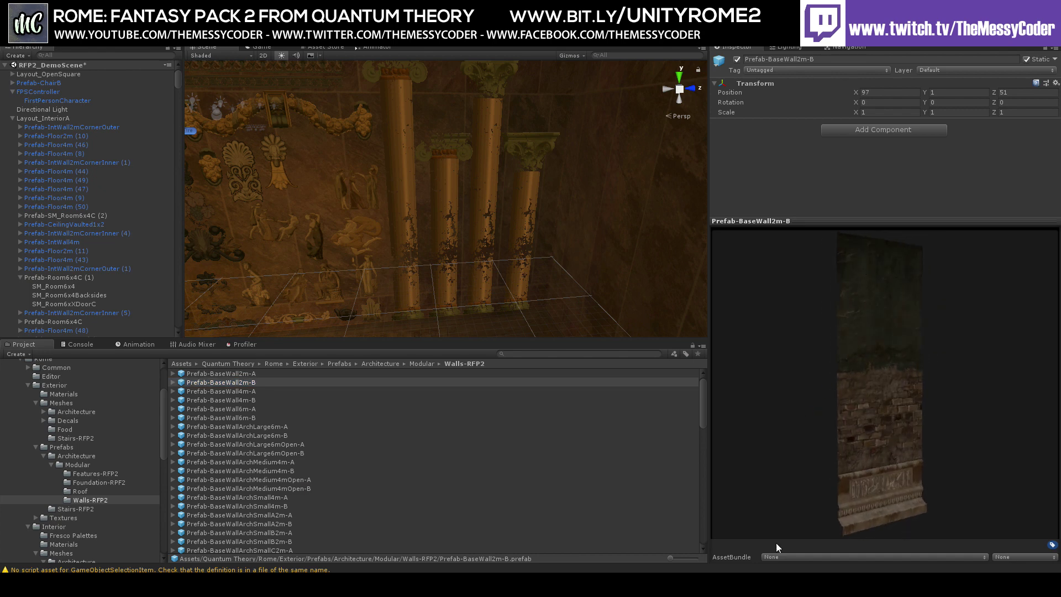
Preview BaseWallArchMedium4m-B and rotate the BaseWallCorner1.5m-A corner piece.
{"action": "left_click", "coordinate": [224, 472]}
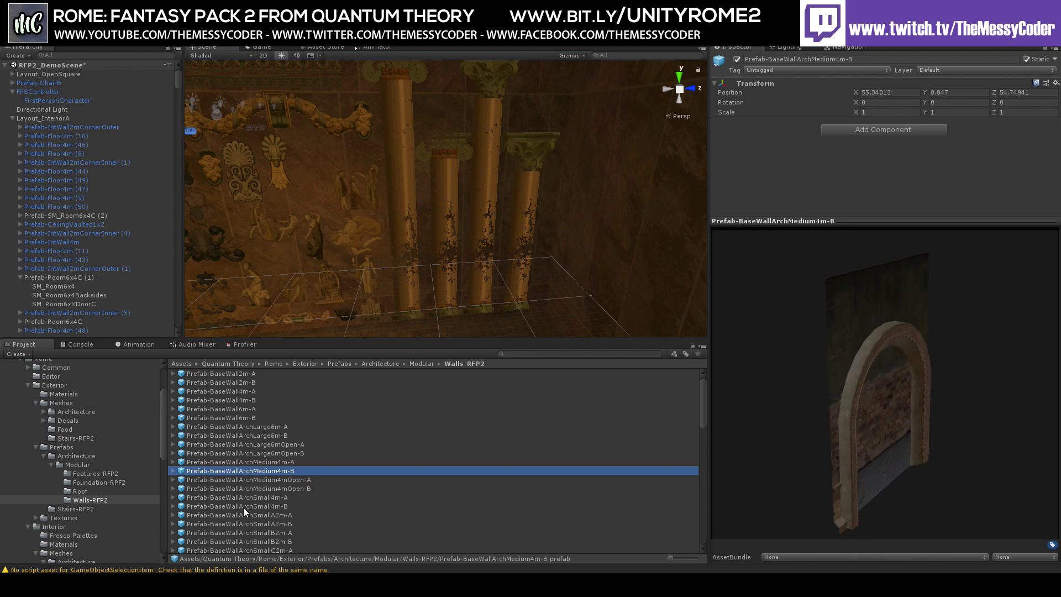
{"action": "scroll", "coordinate": [243, 508], "scroll_direction": "down", "scroll_amount": 3}
{"action": "left_click", "coordinate": [229, 470]}
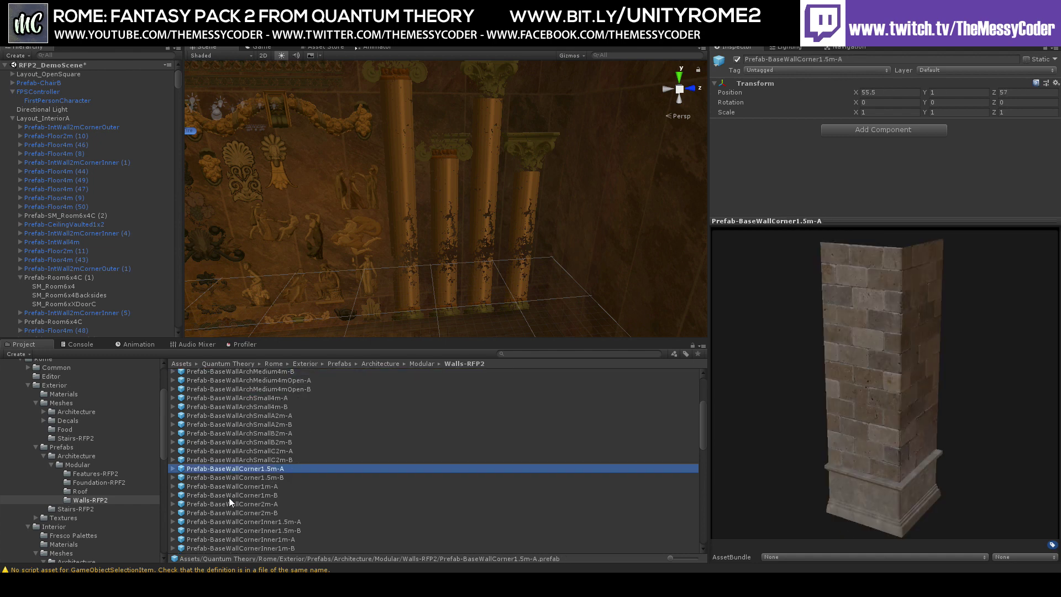
{"action": "left_click_drag", "start_coordinate": [965, 391], "coordinate": [846, 412]}
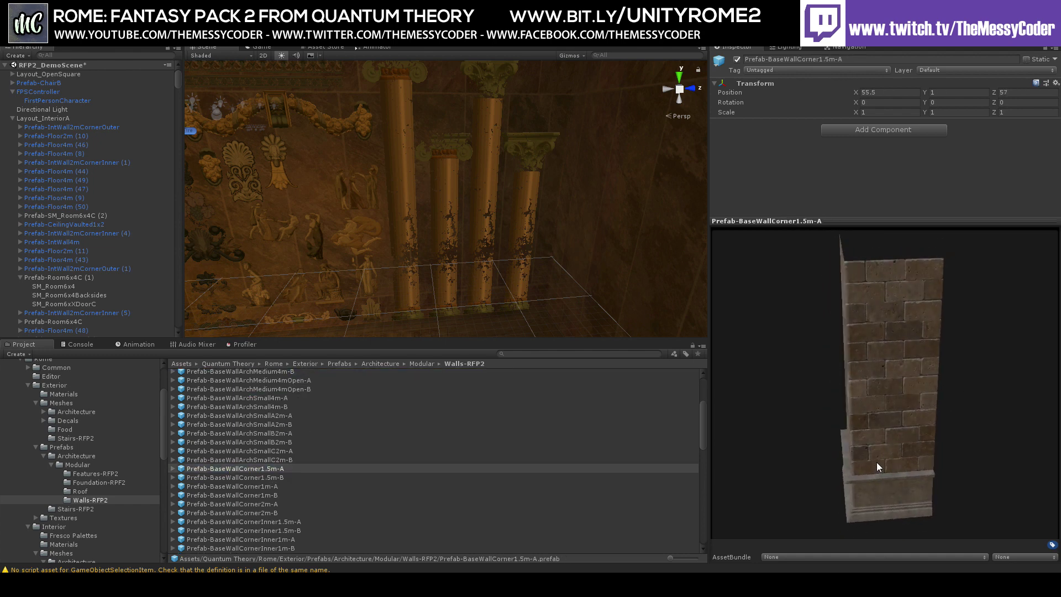
{"action": "scroll", "coordinate": [77, 499], "scroll_direction": "down", "scroll_amount": 3}
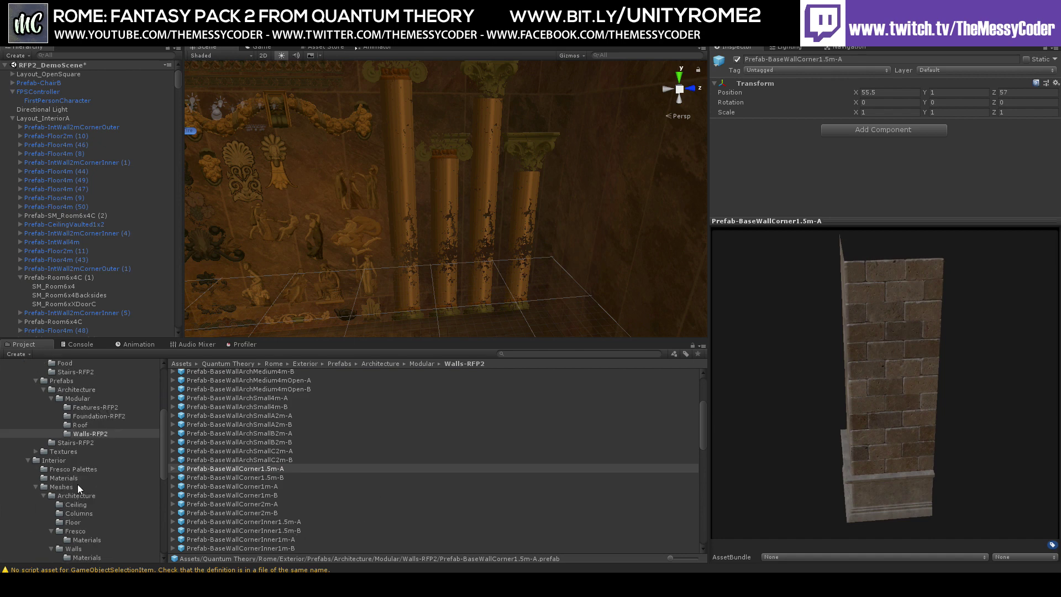
Open the interior Rooms prefabs and preview Room6x4E, Room6x4A and Room4x4C, turning the latter two.
{"action": "scroll", "coordinate": [76, 478], "scroll_direction": "down", "scroll_amount": 5}
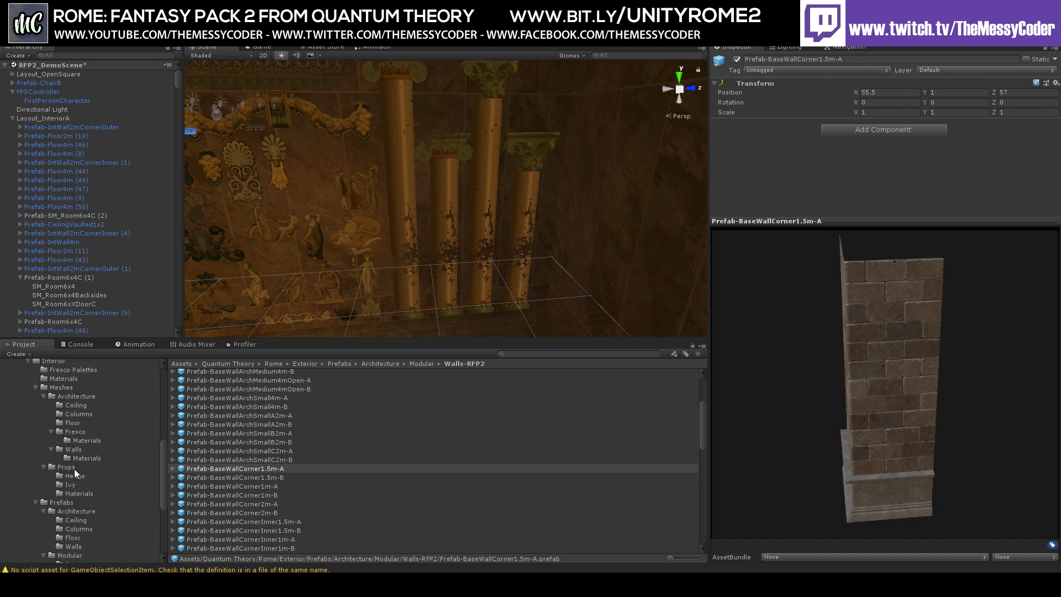
{"action": "scroll", "coordinate": [76, 495], "scroll_direction": "down", "scroll_amount": 2}
{"action": "scroll", "coordinate": [76, 502], "scroll_direction": "down", "scroll_amount": 3}
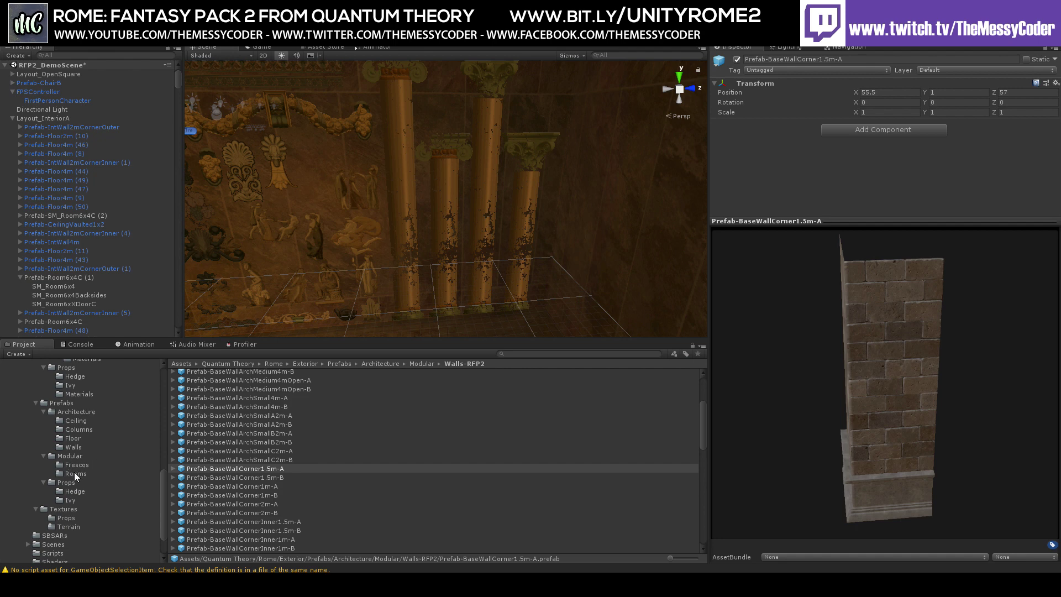
{"action": "left_click", "coordinate": [74, 473]}
{"action": "left_click", "coordinate": [217, 478]}
{"action": "left_click", "coordinate": [221, 442]}
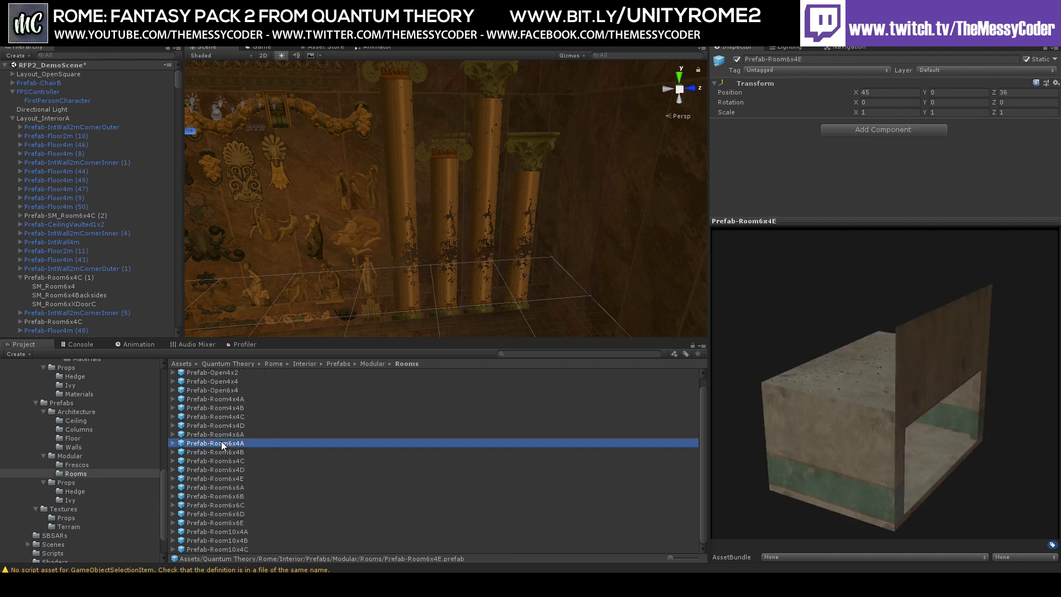
{"action": "mouse_move", "coordinate": [719, 422]}
{"action": "left_mouse_down"}
{"action": "mouse_move", "coordinate": [820, 424]}
{"action": "mouse_move", "coordinate": [705, 424]}
{"action": "left_mouse_up"}
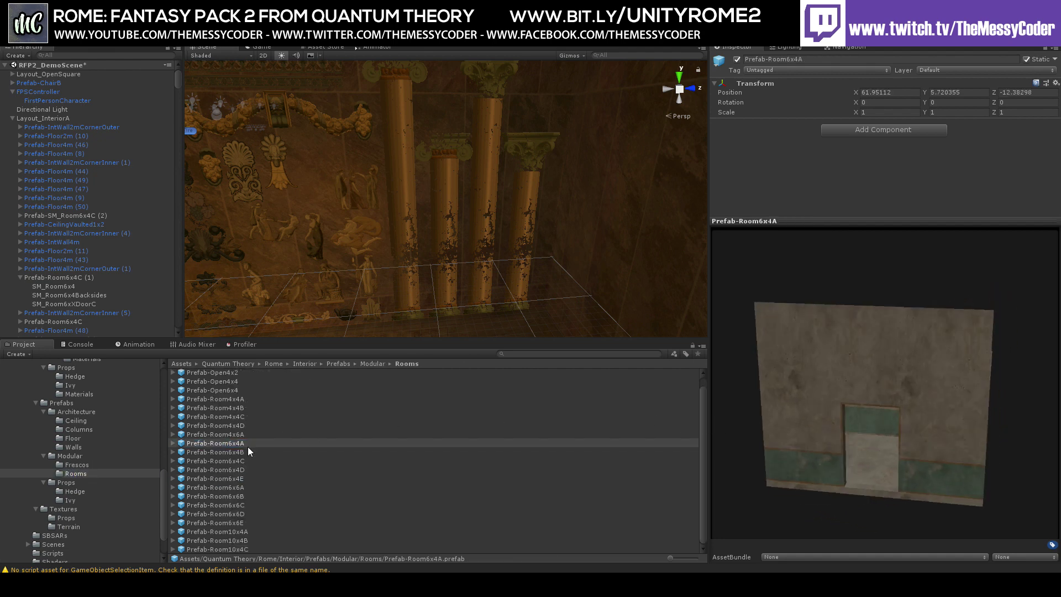
{"action": "left_click", "coordinate": [228, 418]}
{"action": "left_click_drag", "start_coordinate": [813, 415], "coordinate": [609, 408]}
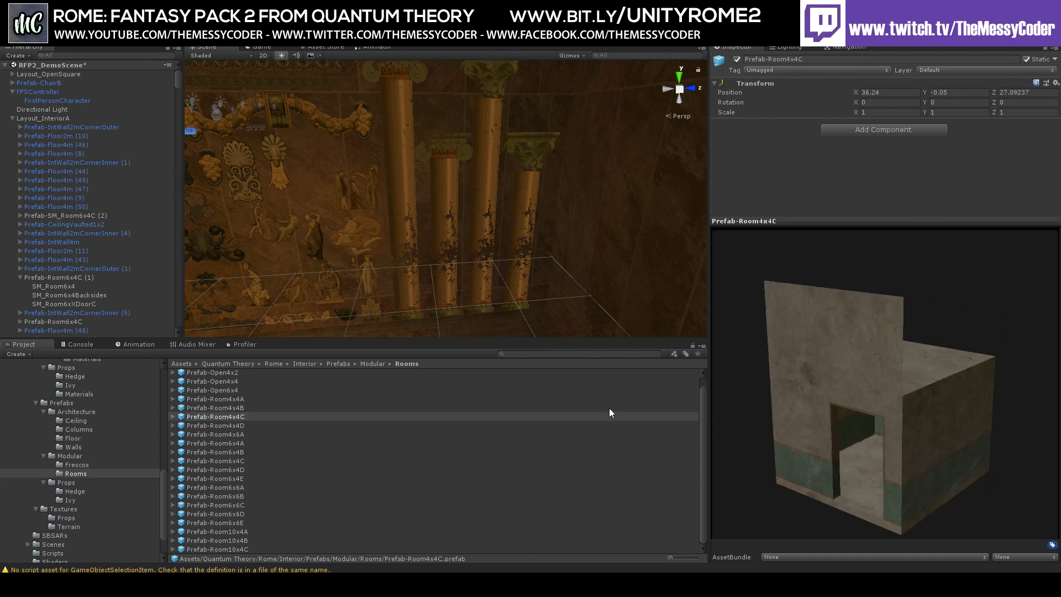
Preview Room4x4B, Open6x4, Room6x4B, Room6x6A and Room10x4A through Room10x4C.
{"action": "left_click", "coordinate": [208, 408]}
{"action": "left_click", "coordinate": [208, 391]}
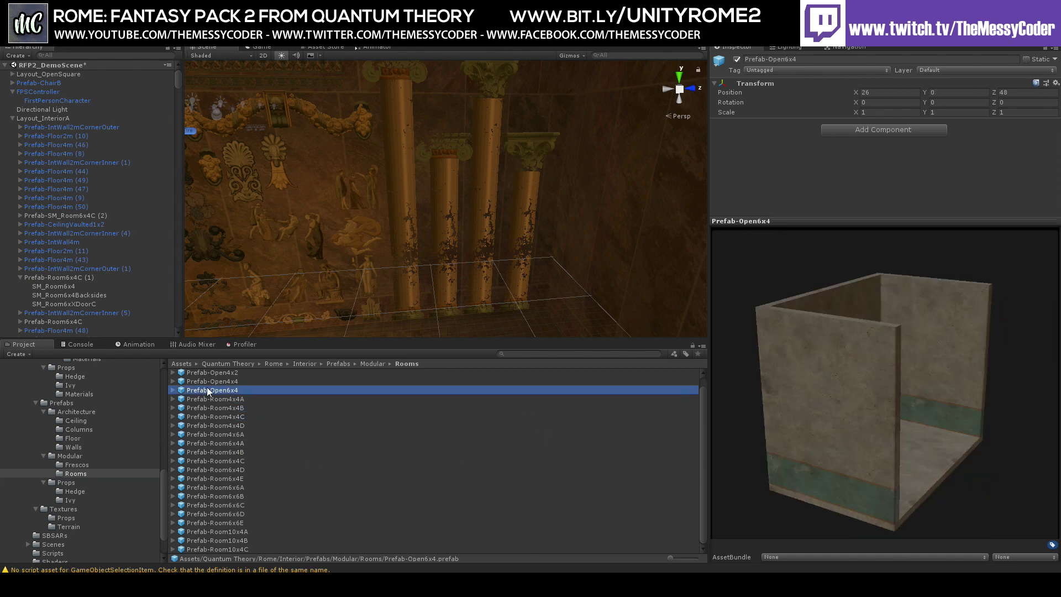
{"action": "left_click", "coordinate": [217, 452]}
{"action": "left_click", "coordinate": [210, 488]}
{"action": "left_click", "coordinate": [212, 532]}
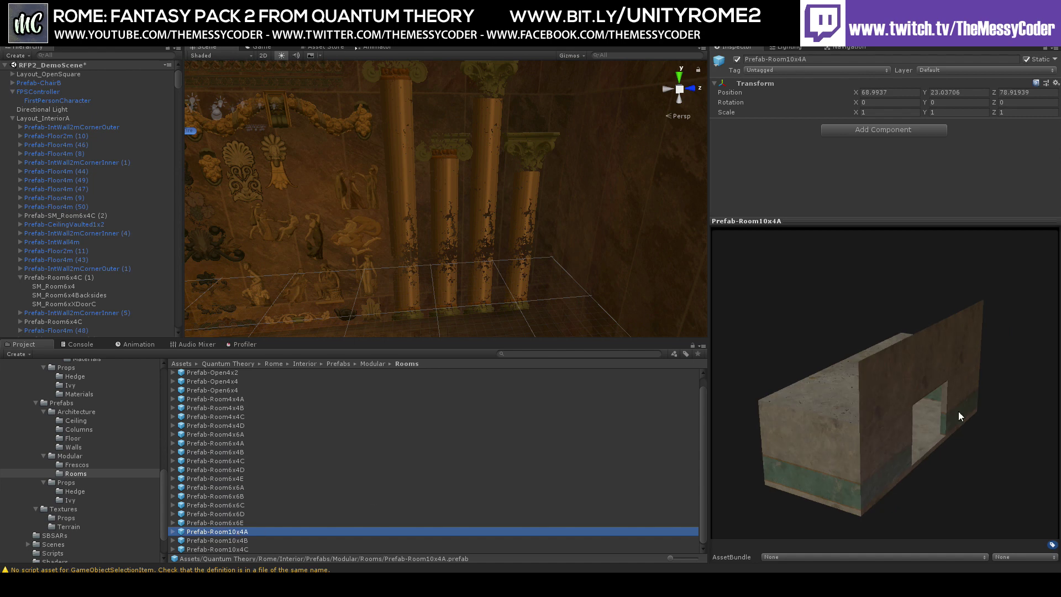
{"action": "left_click_drag", "start_coordinate": [960, 416], "coordinate": [730, 418]}
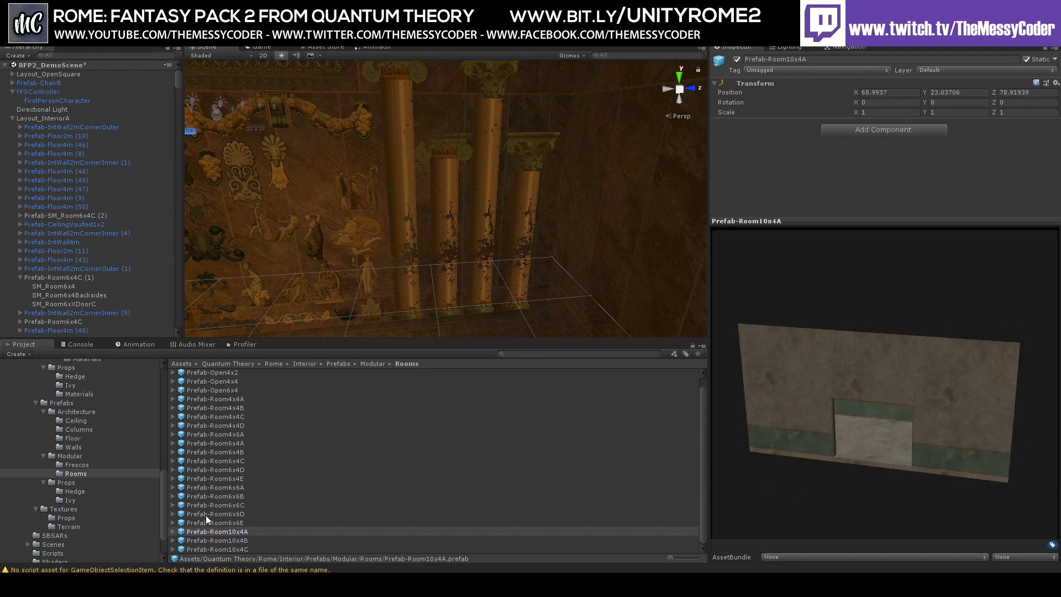
{"action": "left_click", "coordinate": [211, 542]}
{"action": "left_click", "coordinate": [218, 549]}
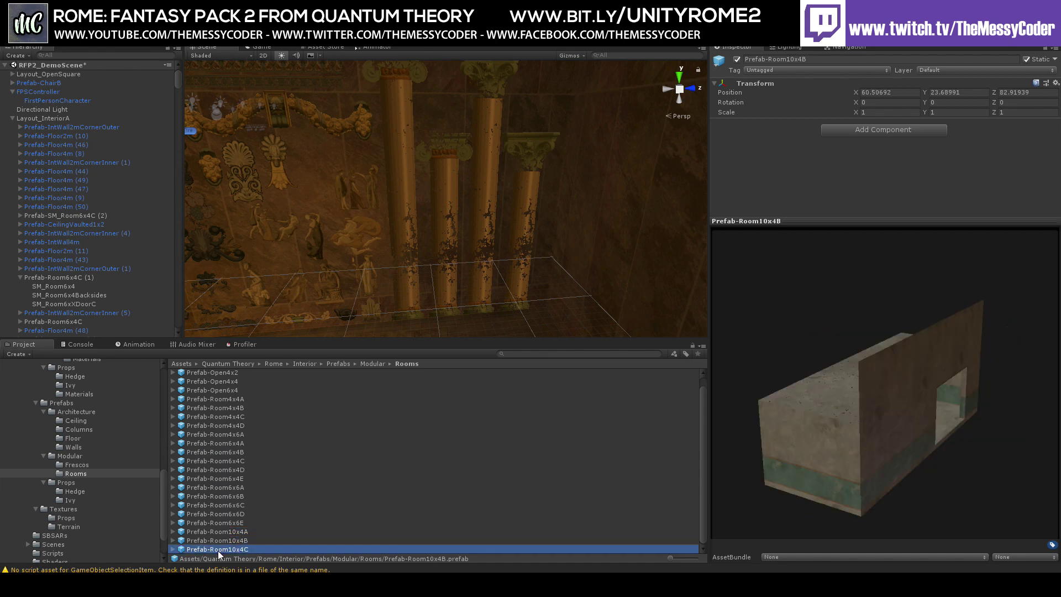
Open the interior Frescos prefabs and preview the frames, corner pillars and Mural.
{"action": "left_click", "coordinate": [74, 468]}
{"action": "left_click", "coordinate": [250, 471]}
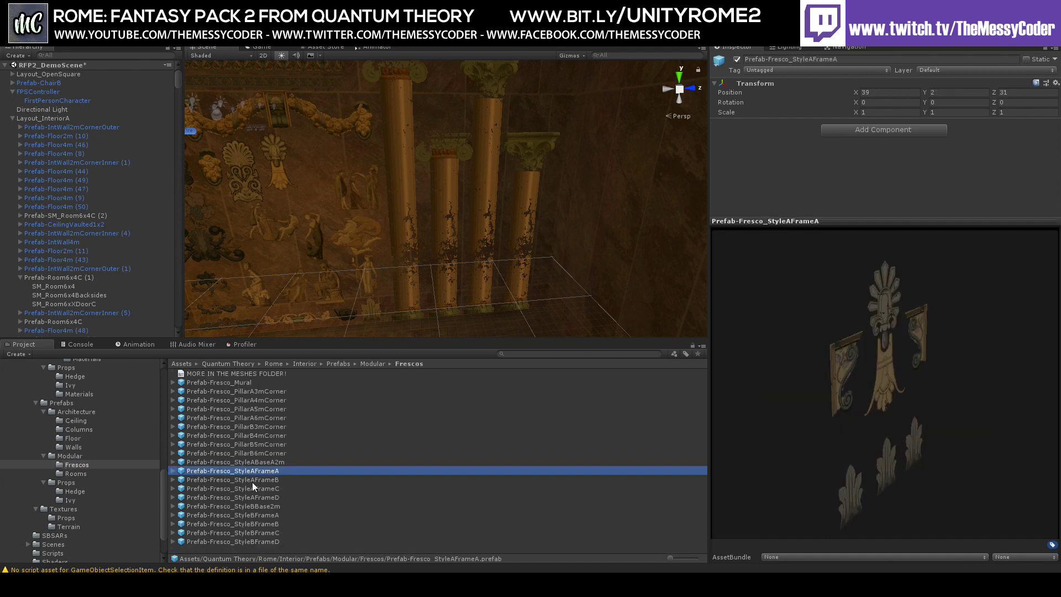
{"action": "left_click", "coordinate": [253, 498]}
{"action": "left_click", "coordinate": [254, 524]}
{"action": "left_click", "coordinate": [232, 435]}
{"action": "left_click", "coordinate": [235, 400]}
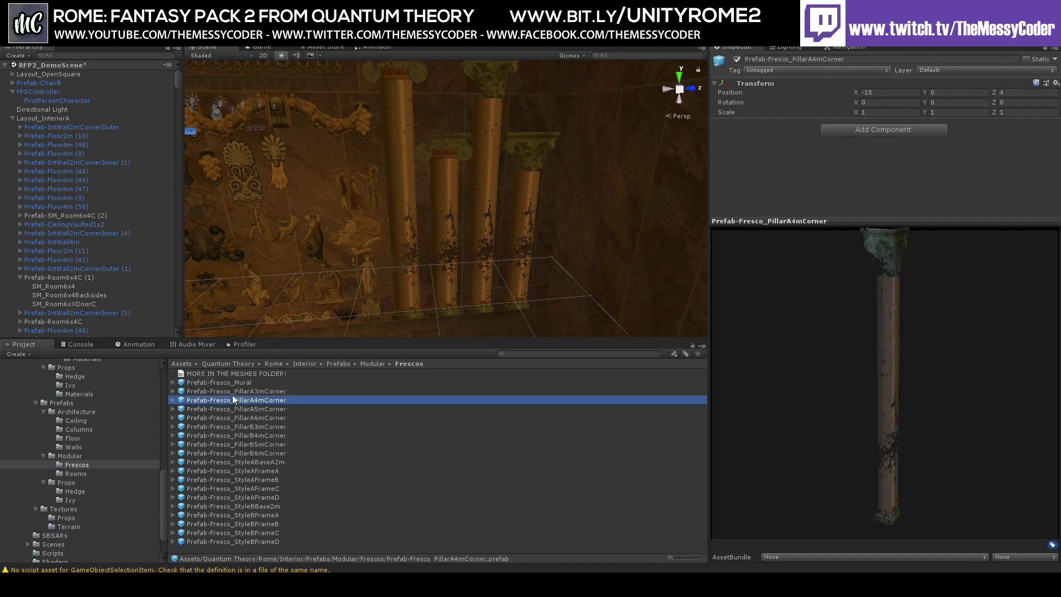
{"action": "left_click", "coordinate": [236, 382]}
{"action": "left_click", "coordinate": [237, 407]}
{"action": "left_click", "coordinate": [236, 428]}
{"action": "left_click", "coordinate": [227, 470]}
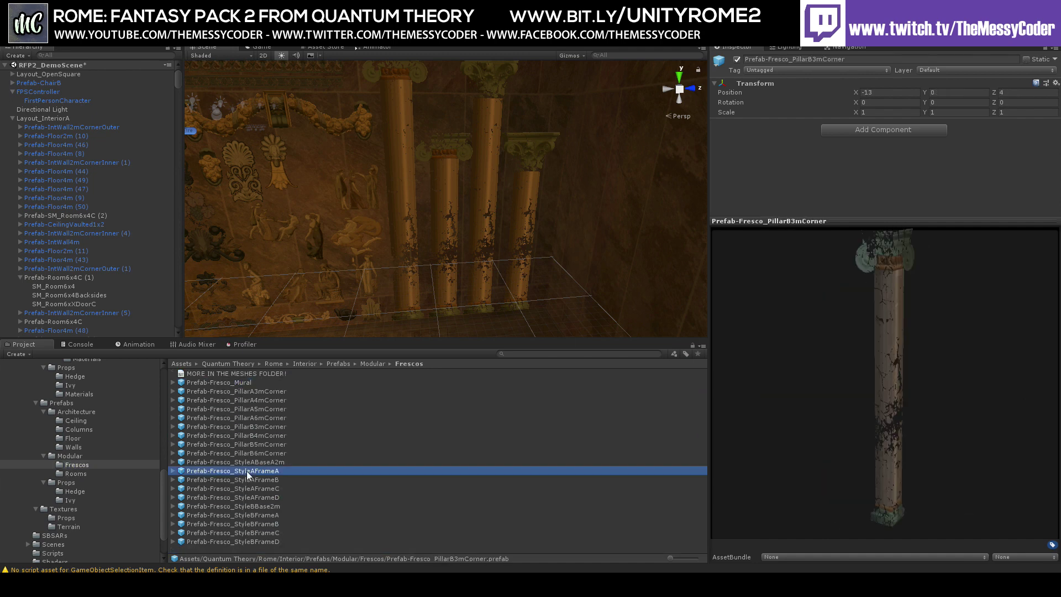
Open the Fresco meshes folder and scroll through its SM_Fresco stamp and trim meshes.
{"action": "scroll", "coordinate": [87, 452], "scroll_direction": "up", "scroll_amount": 3}
{"action": "scroll", "coordinate": [87, 452], "scroll_direction": "up", "scroll_amount": 2}
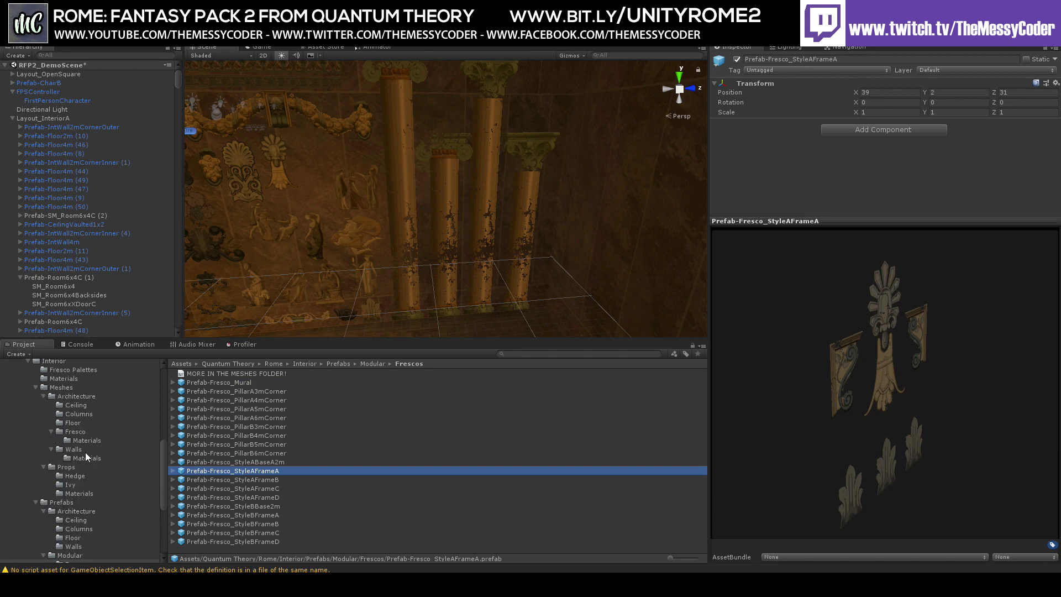
{"action": "left_click", "coordinate": [76, 432]}
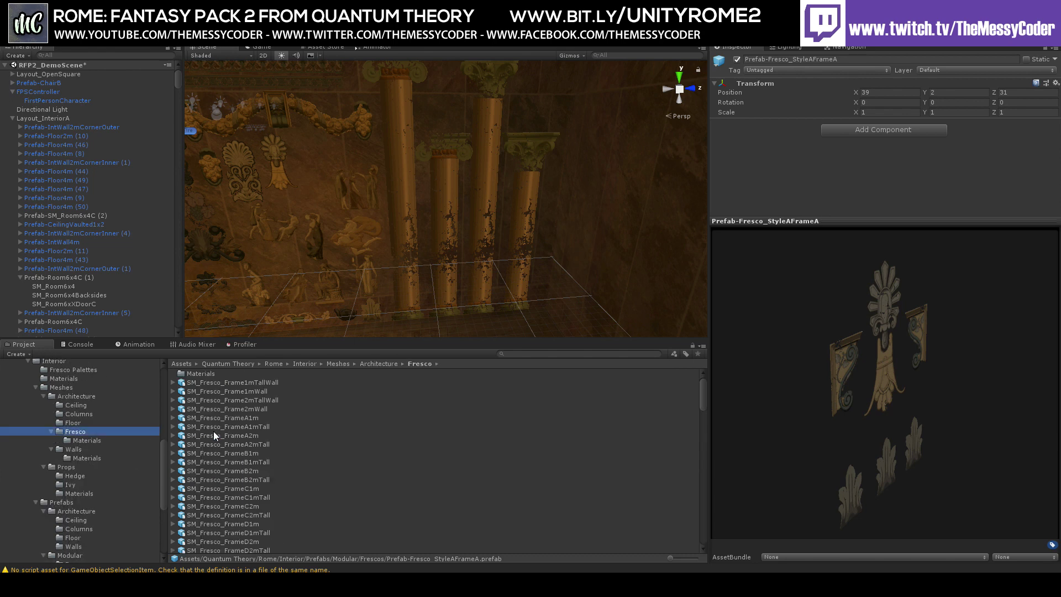
{"action": "scroll", "coordinate": [213, 431], "scroll_direction": "down", "scroll_amount": 5}
{"action": "scroll", "coordinate": [214, 433], "scroll_direction": "down", "scroll_amount": 4}
{"action": "scroll", "coordinate": [215, 434], "scroll_direction": "down", "scroll_amount": 6}
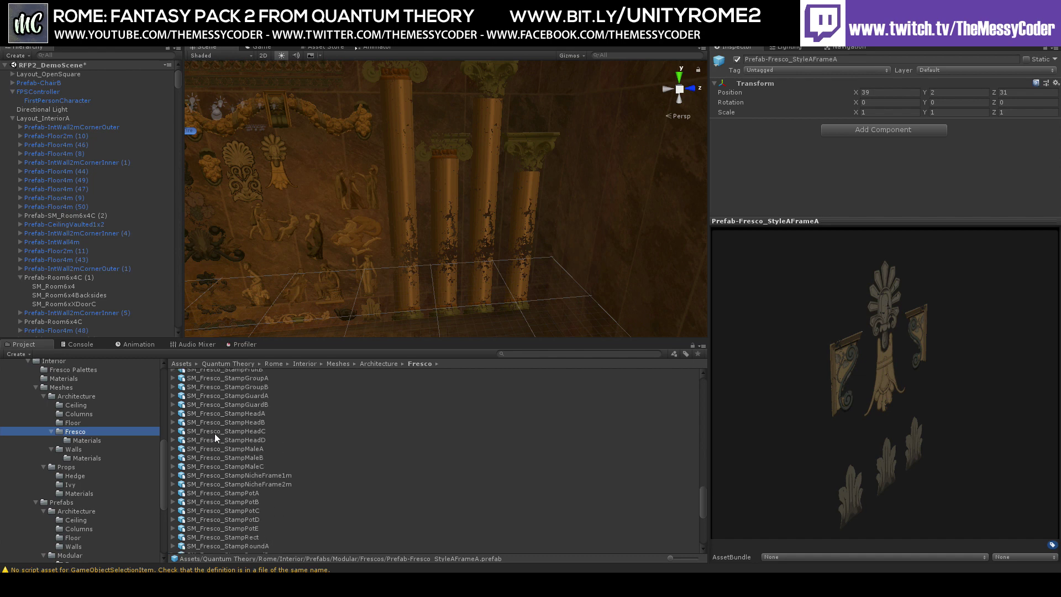
{"action": "scroll", "coordinate": [214, 433], "scroll_direction": "down", "scroll_amount": 3}
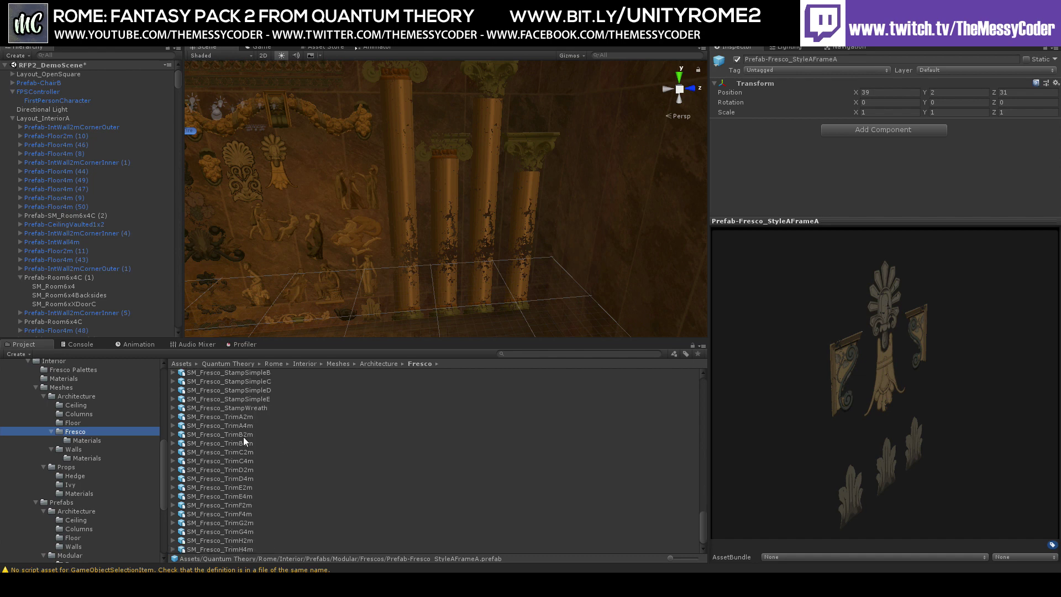
{"action": "scroll", "coordinate": [92, 477], "scroll_direction": "down", "scroll_amount": 5}
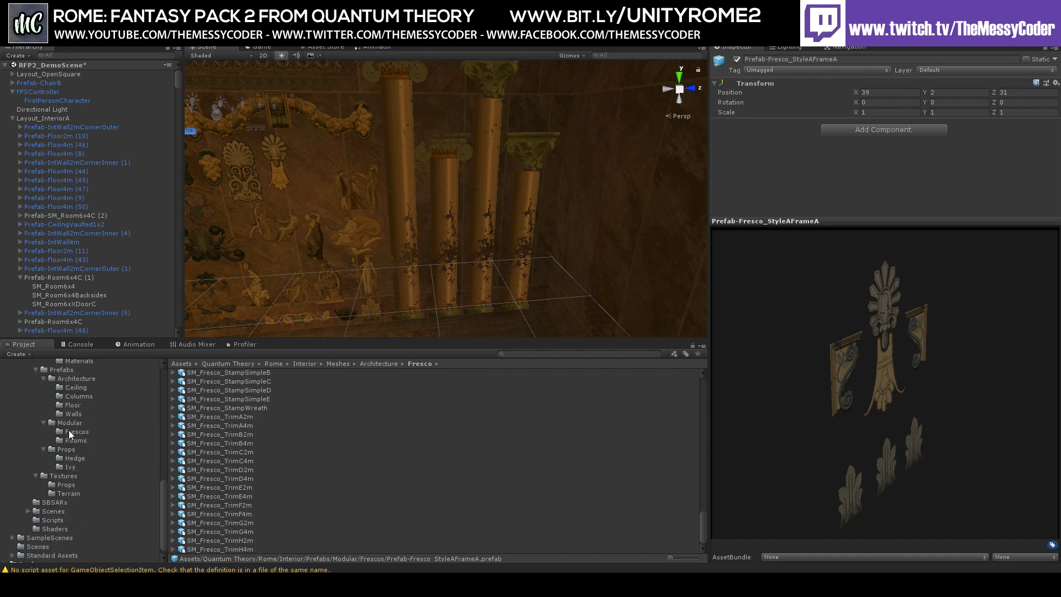
Preview the Rooms prefabs and the IntWall2mCornerOuter, IntWall4m, IntWall1m and IntWall2m wall pieces.
{"action": "left_click", "coordinate": [67, 438]}
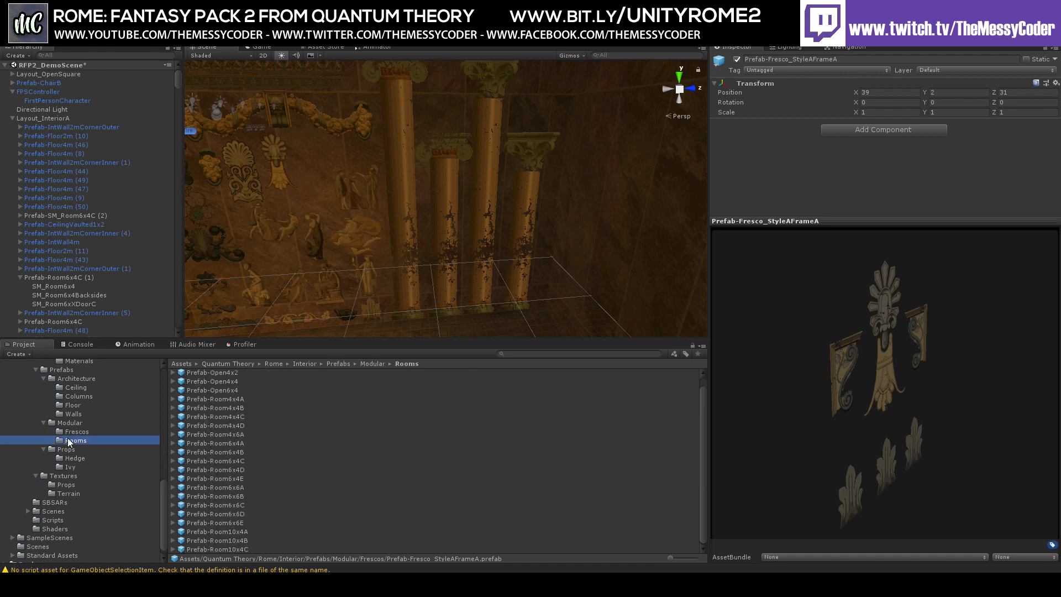
{"action": "left_click", "coordinate": [221, 434]}
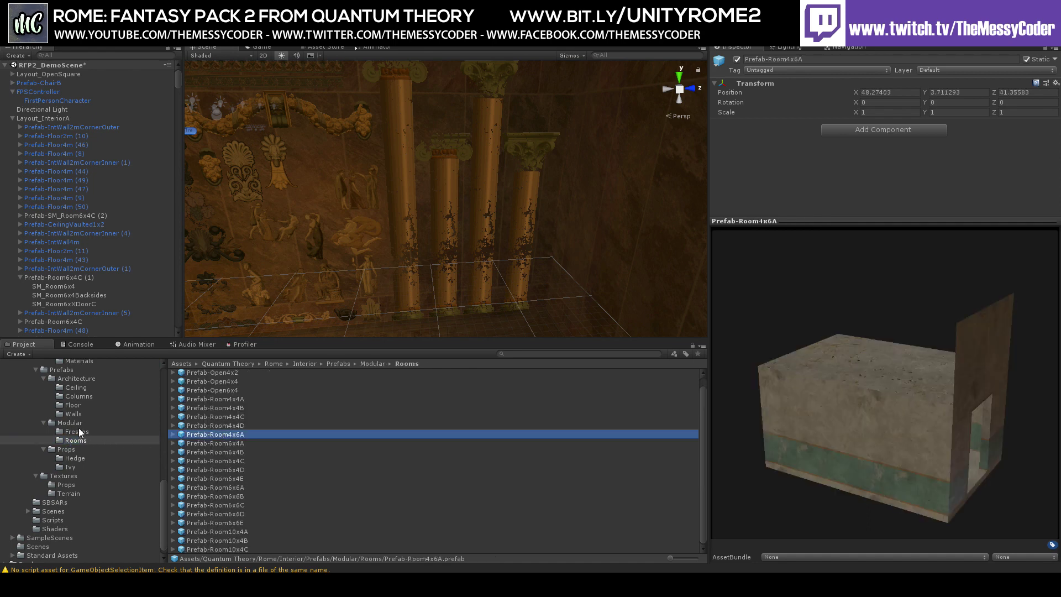
{"action": "left_click", "coordinate": [71, 414]}
{"action": "left_click", "coordinate": [245, 409]}
{"action": "left_click", "coordinate": [226, 418]}
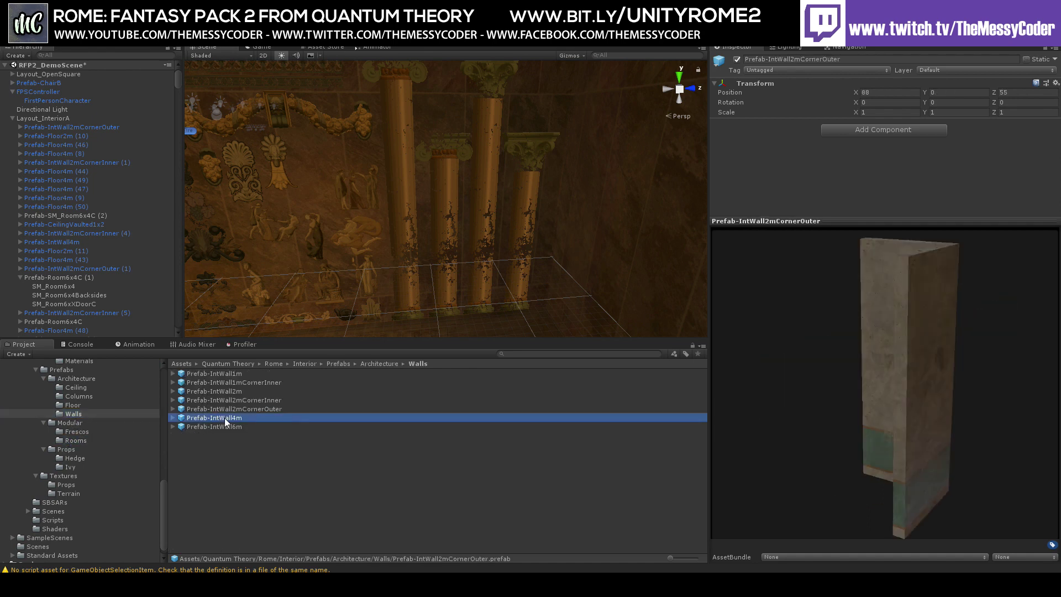
{"action": "left_click", "coordinate": [226, 374]}
{"action": "left_click", "coordinate": [226, 392]}
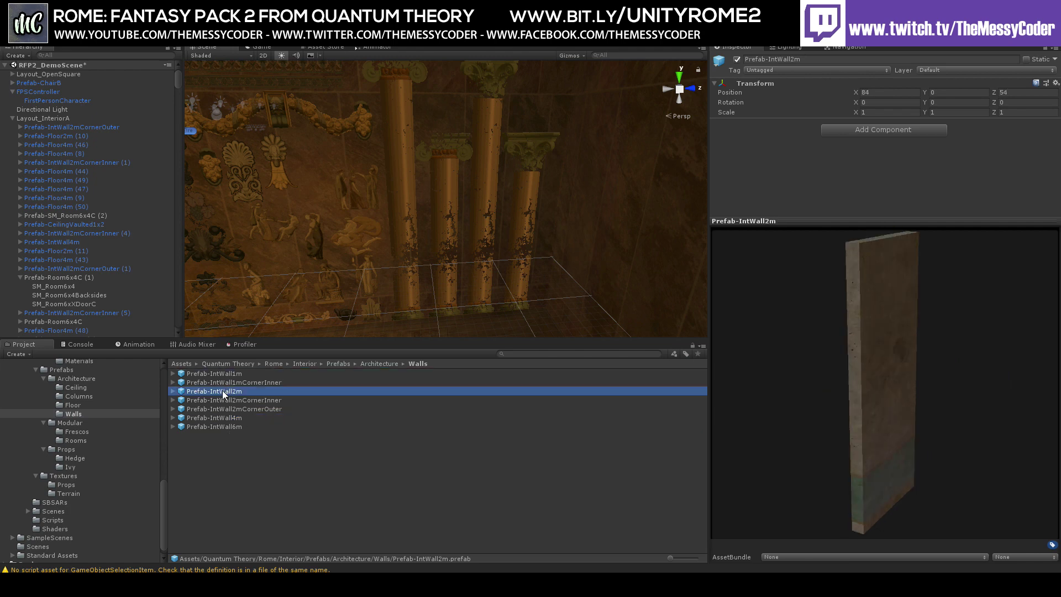
Preview the Floor4m, FloorPool2m, Floor2m and FloorLarge6x6 floor prefabs.
{"action": "left_click", "coordinate": [77, 404]}
{"action": "left_click", "coordinate": [231, 399]}
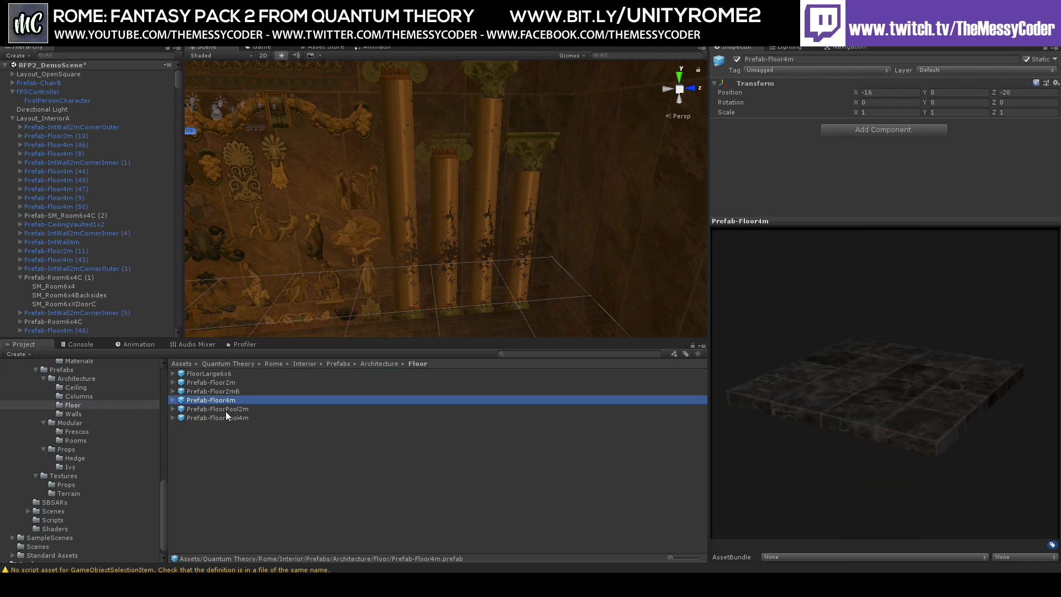
{"action": "left_click", "coordinate": [225, 411]}
{"action": "left_click", "coordinate": [217, 383]}
{"action": "left_click", "coordinate": [200, 375]}
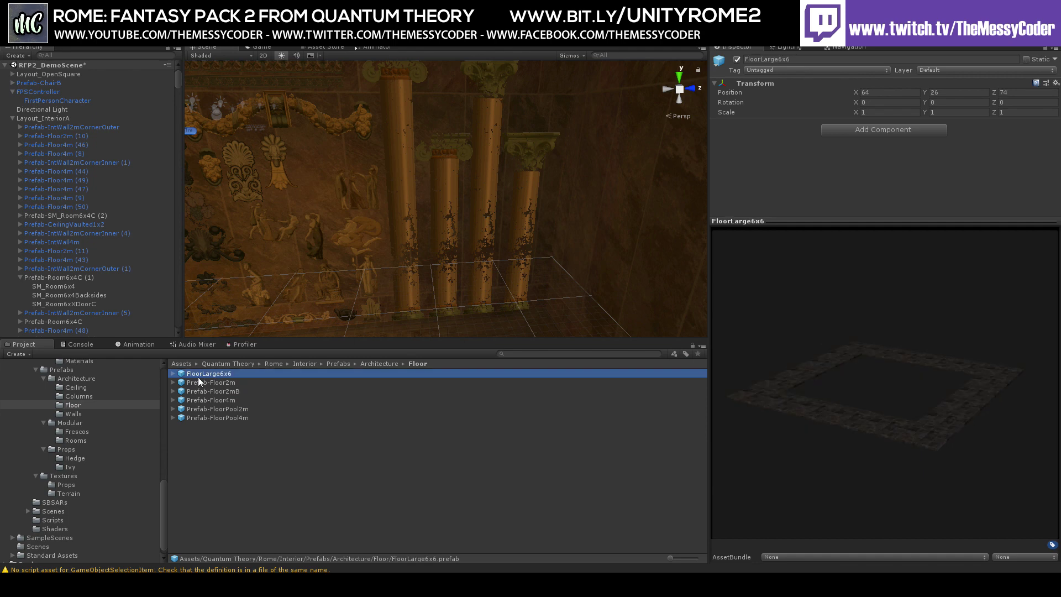
Preview Column_WallB1m turned to face front, then ColumnBasic 3m, 4m, 4mC and 6mC.
{"action": "left_click", "coordinate": [77, 396]}
{"action": "left_click", "coordinate": [267, 382]}
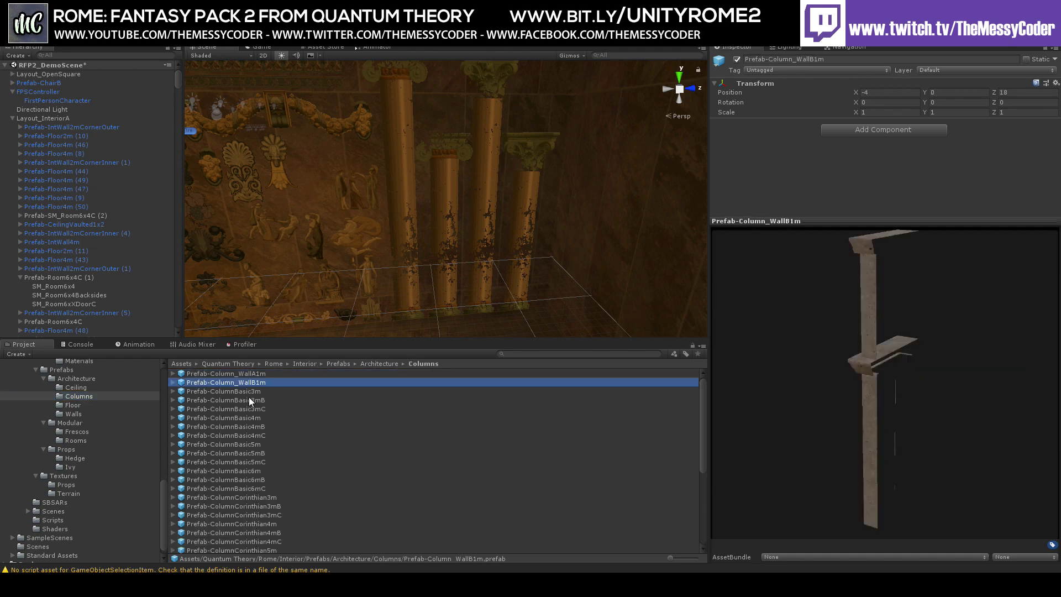
{"action": "left_click_drag", "start_coordinate": [756, 416], "coordinate": [848, 416]}
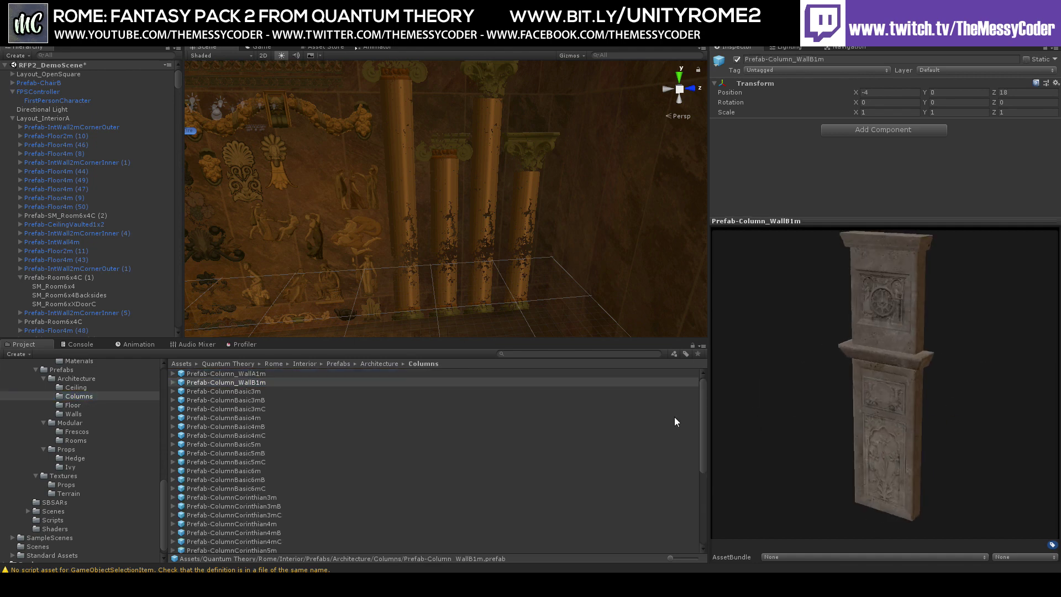
{"action": "left_click", "coordinate": [248, 391]}
{"action": "left_click", "coordinate": [246, 418]}
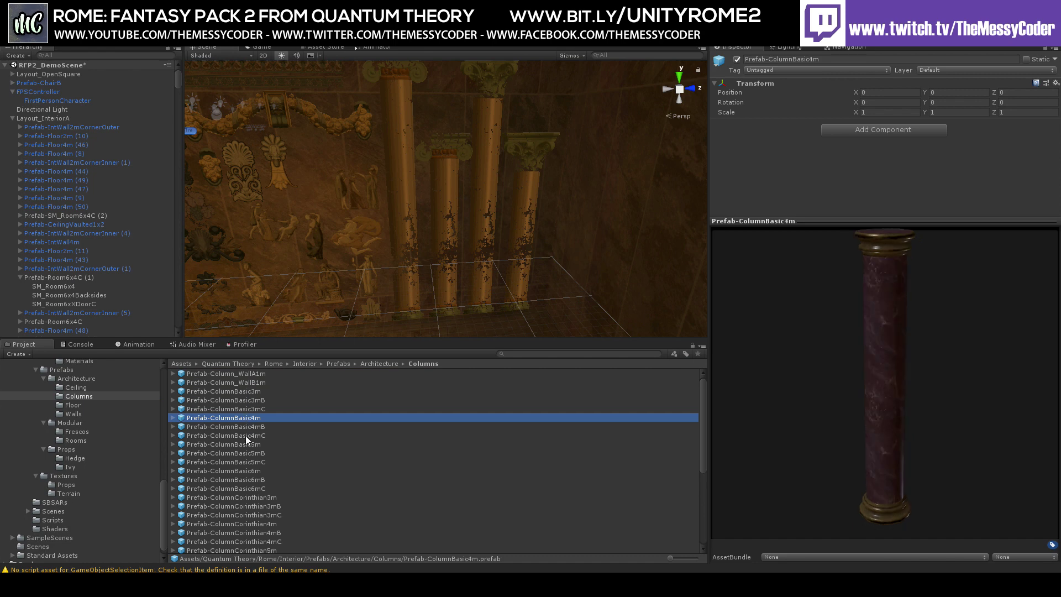
{"action": "left_click", "coordinate": [245, 435]}
{"action": "left_click", "coordinate": [262, 487]}
Preview ColumnCorinthian4mC and the red marble ColumnCorinthian6m, tilting it to another angle.
{"action": "scroll", "coordinate": [263, 488], "scroll_direction": "down", "scroll_amount": 3}
{"action": "left_click", "coordinate": [253, 475]}
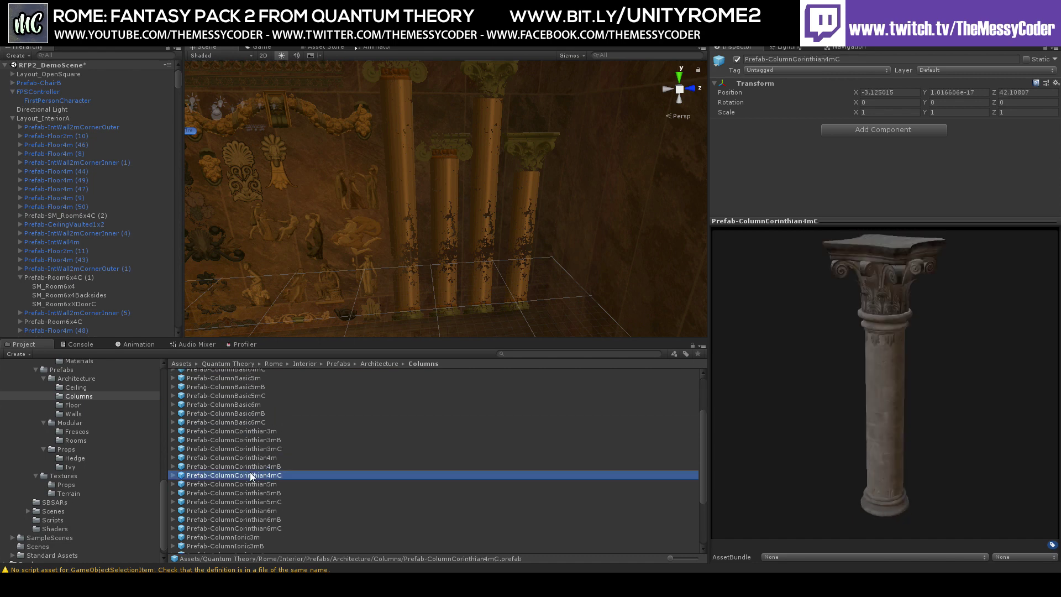
{"action": "scroll", "coordinate": [254, 476], "scroll_direction": "down", "scroll_amount": 3}
{"action": "left_click", "coordinate": [243, 446]}
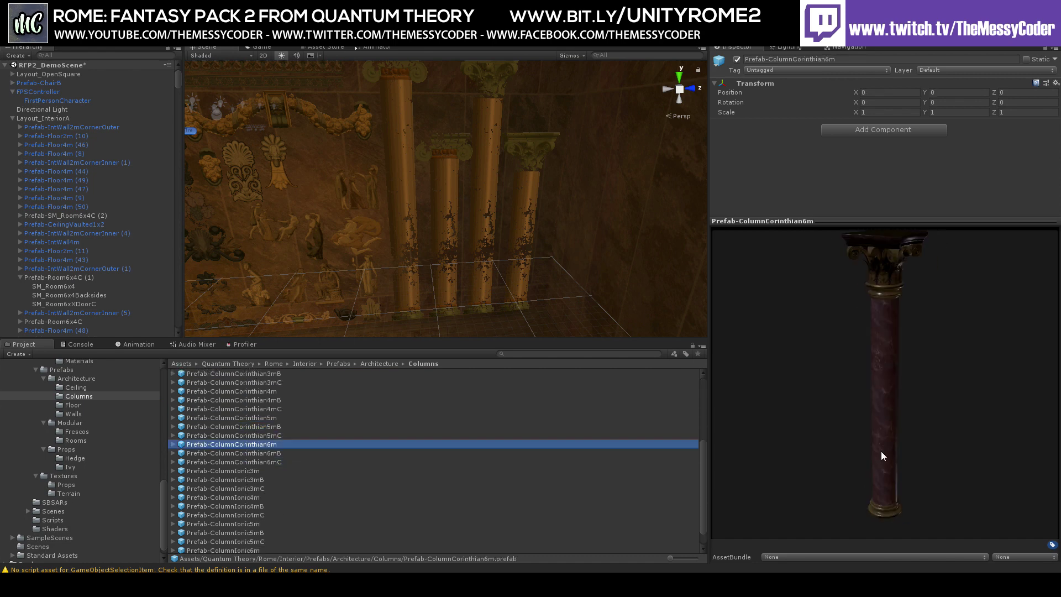
{"action": "left_click_drag", "start_coordinate": [881, 451], "coordinate": [847, 340]}
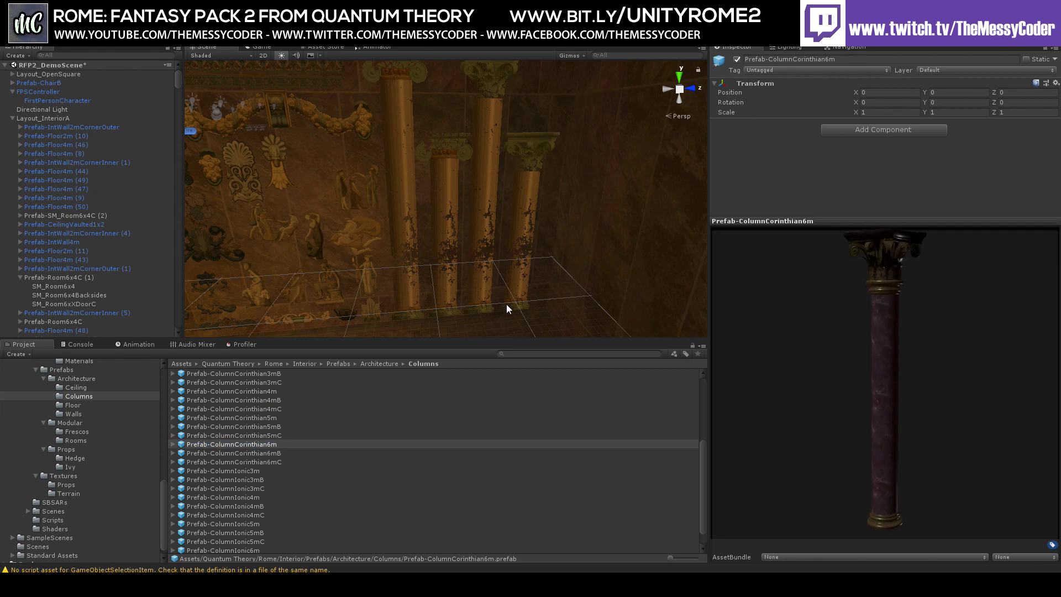
Preview the Ionic columns 5mB, 4mC, 4mB and 3mB, rotating 4mC and 3mB.
{"action": "left_click", "coordinate": [237, 532]}
{"action": "scroll", "coordinate": [320, 492], "scroll_direction": "down", "scroll_amount": 1}
{"action": "left_click", "coordinate": [240, 497]}
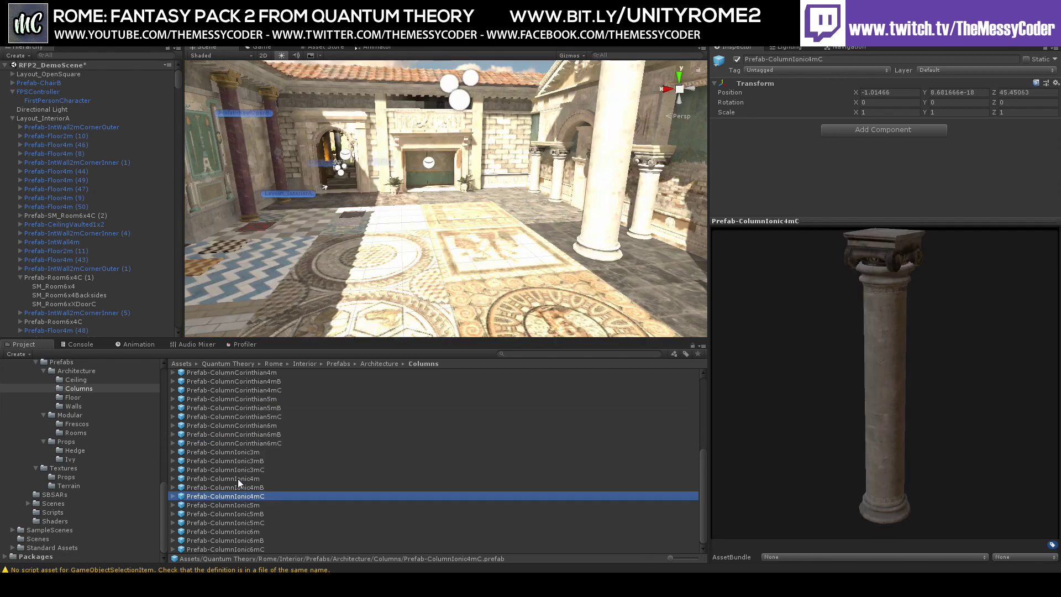
{"action": "left_click_drag", "start_coordinate": [755, 406], "coordinate": [939, 354]}
{"action": "left_click", "coordinate": [249, 488]}
{"action": "left_click", "coordinate": [233, 464]}
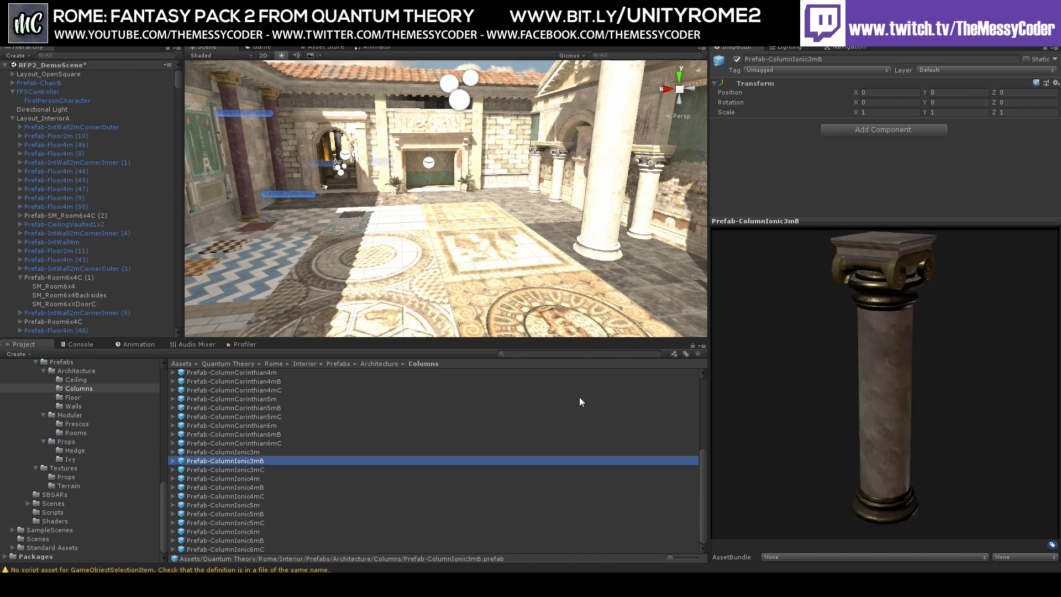
{"action": "left_click_drag", "start_coordinate": [829, 354], "coordinate": [884, 343]}
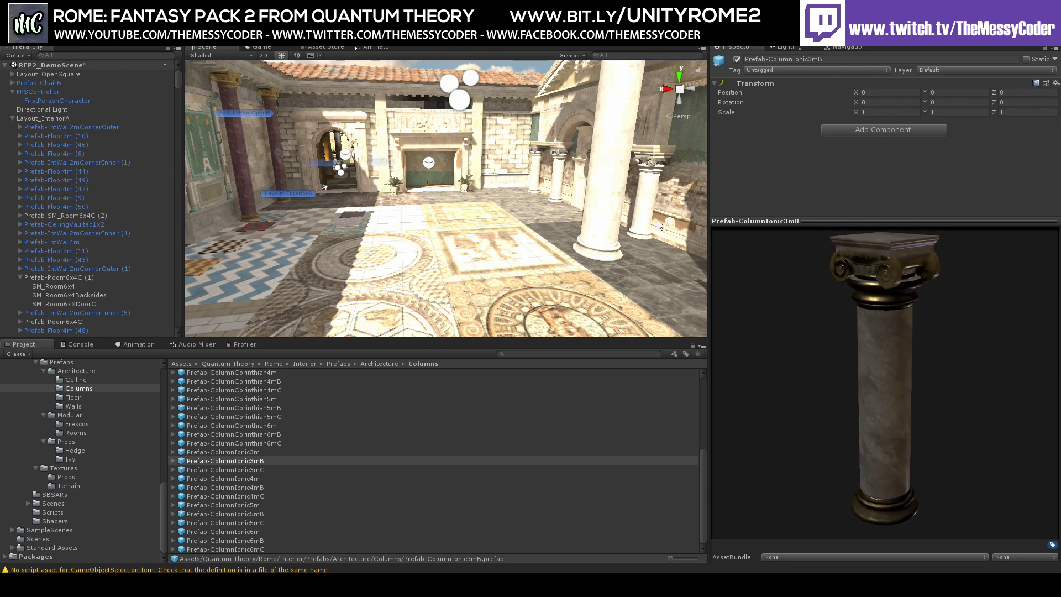
Preview Corinthian6mB and Ionic 5mB, 6mB, 5mC, ending on rotated ColumnCorinthian5mB.
{"action": "left_click", "coordinate": [272, 435]}
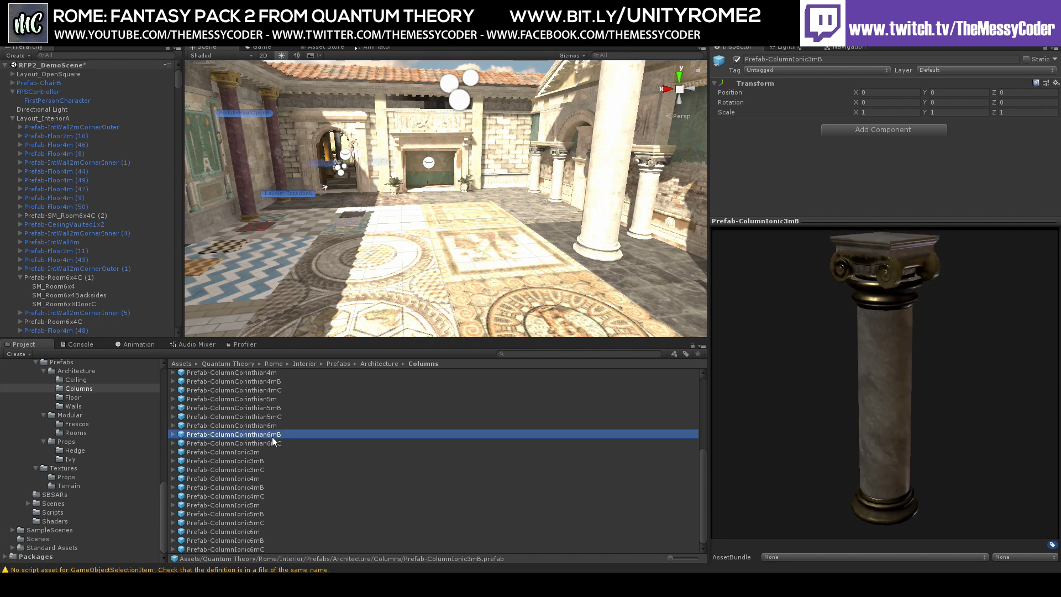
{"action": "left_click", "coordinate": [274, 516]}
{"action": "left_click", "coordinate": [286, 540]}
{"action": "left_click", "coordinate": [272, 522]}
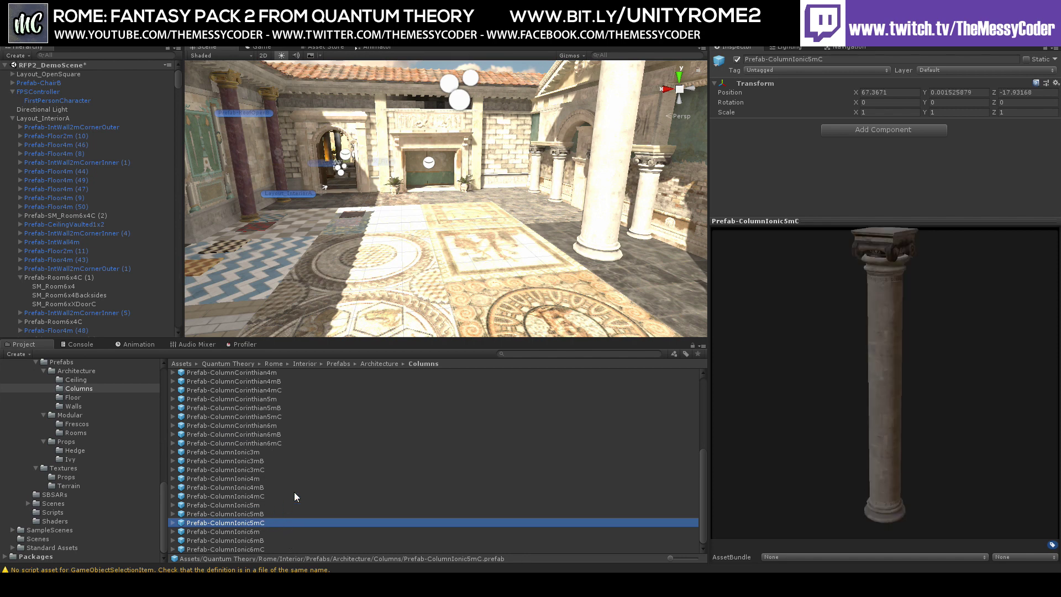
{"action": "left_click", "coordinate": [256, 540]}
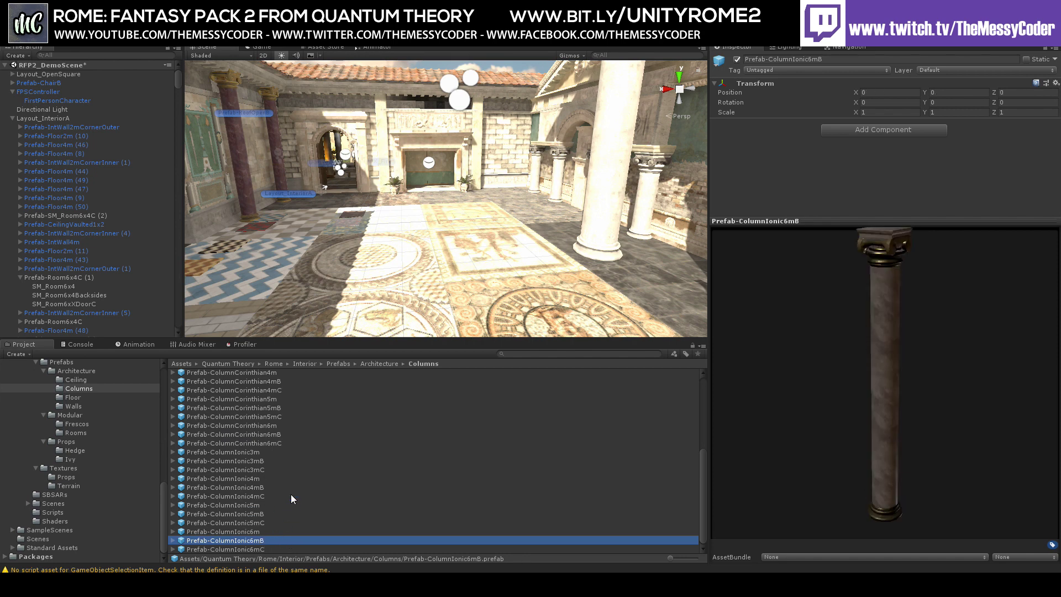
{"action": "left_click", "coordinate": [283, 407]}
{"action": "left_click_drag", "start_coordinate": [931, 316], "coordinate": [886, 321]}
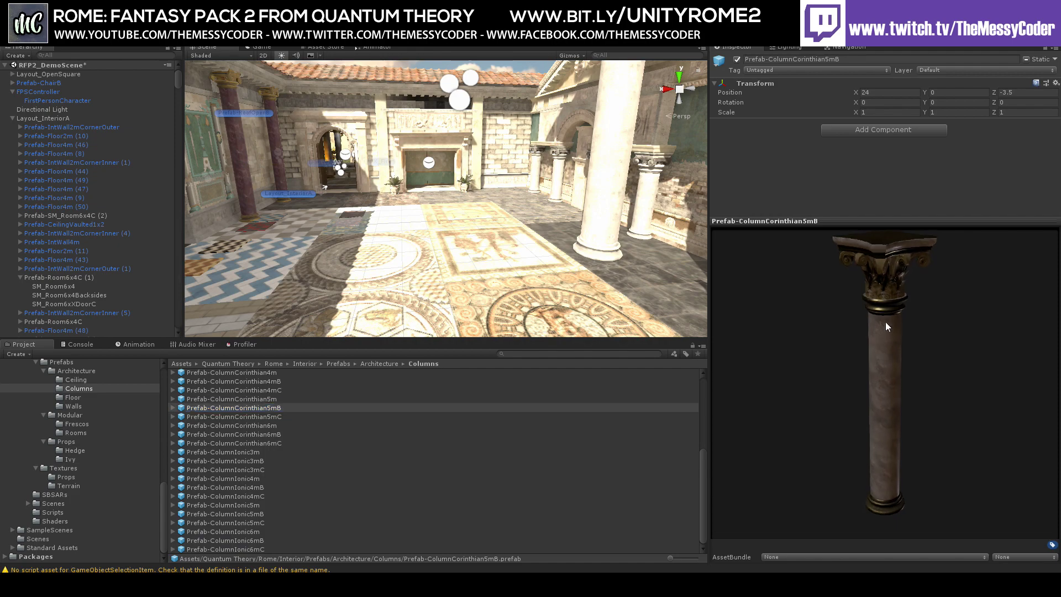
{"action": "right_click_drag", "start_coordinate": [395, 193], "coordinate": [307, 185]}
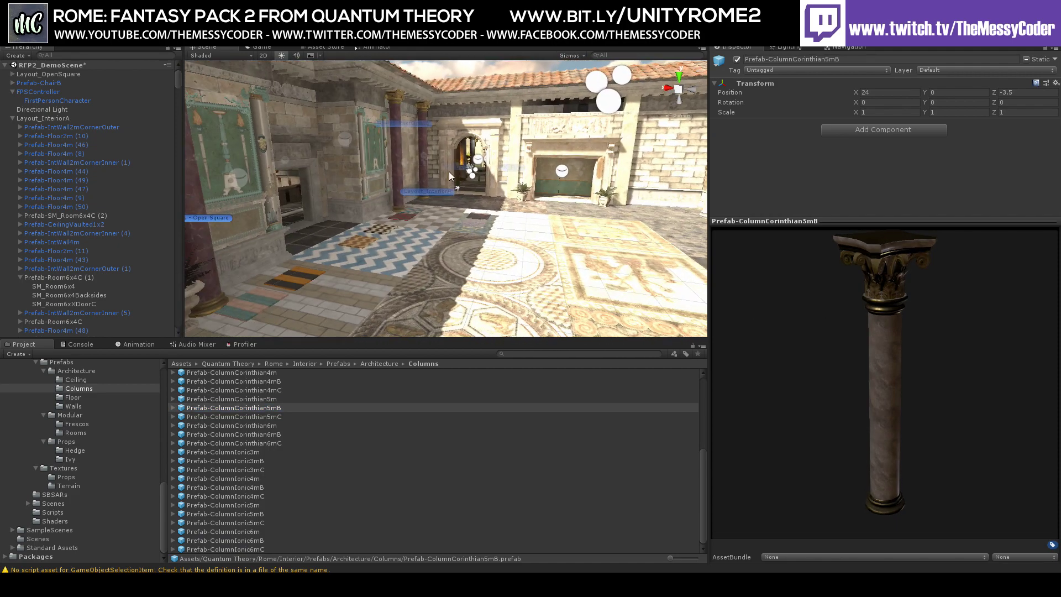
Fly the scene camera through the archway into the hall, facing the columned doorway wall.
{"action": "right_click_drag", "start_coordinate": [448, 174], "coordinate": [453, 212]}
{"action": "key", "text": "w"}
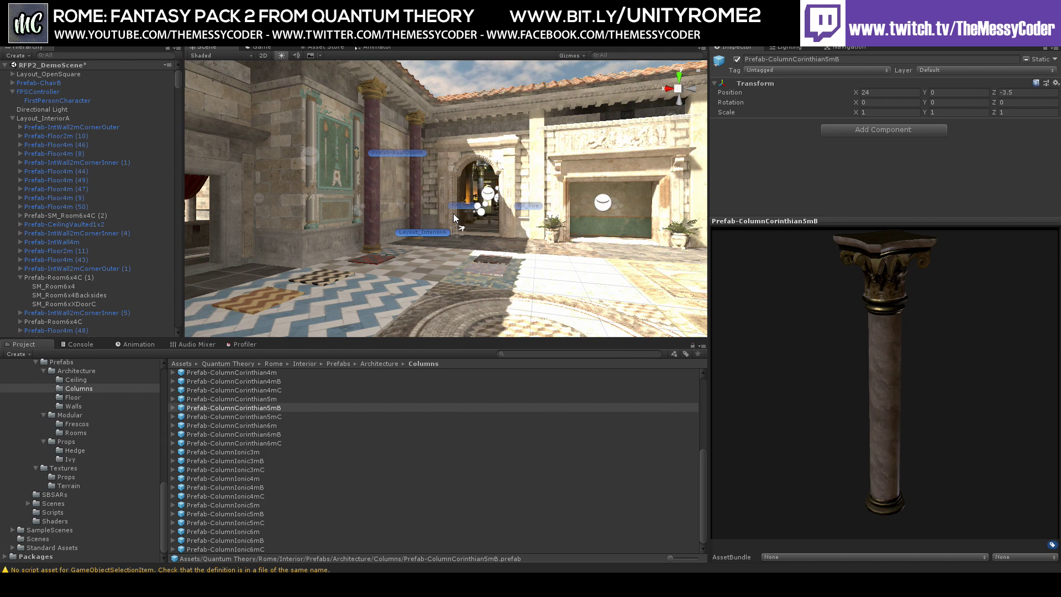
{"action": "right_click_drag", "start_coordinate": [453, 213], "coordinate": [387, 155]}
Fly from the interior through the arches and lit columns into the courtyard, tilting toward the tiled floor.
{"action": "right_click_drag", "start_coordinate": [890, 129], "coordinate": [798, 131]}
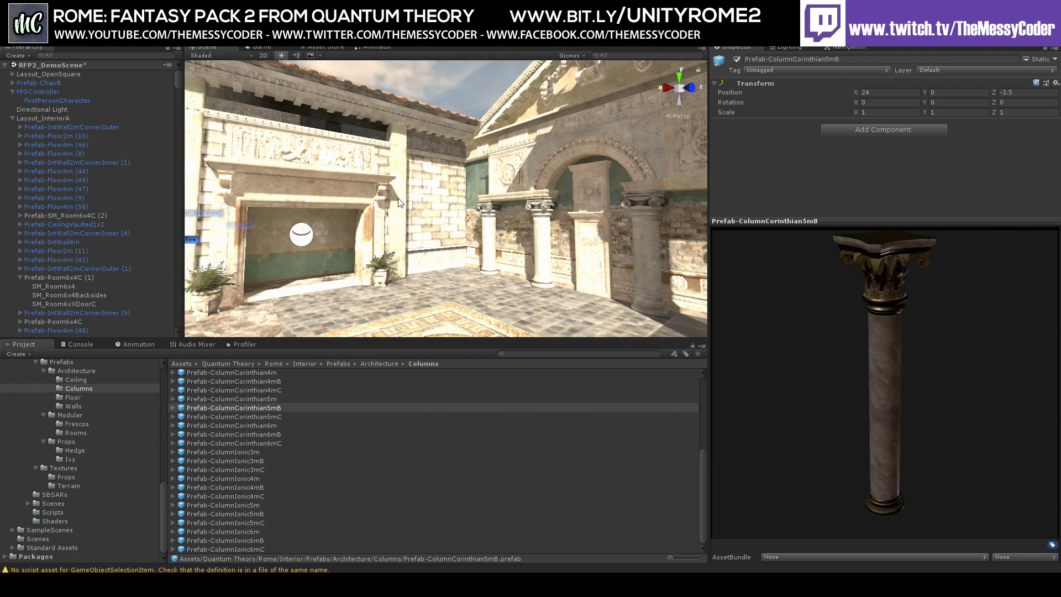
{"action": "right_click_drag", "start_coordinate": [399, 202], "coordinate": [569, 227]}
{"action": "right_click_drag", "start_coordinate": [376, 199], "coordinate": [233, 251]}
{"action": "right_click_drag", "start_coordinate": [444, 231], "coordinate": [559, 227]}
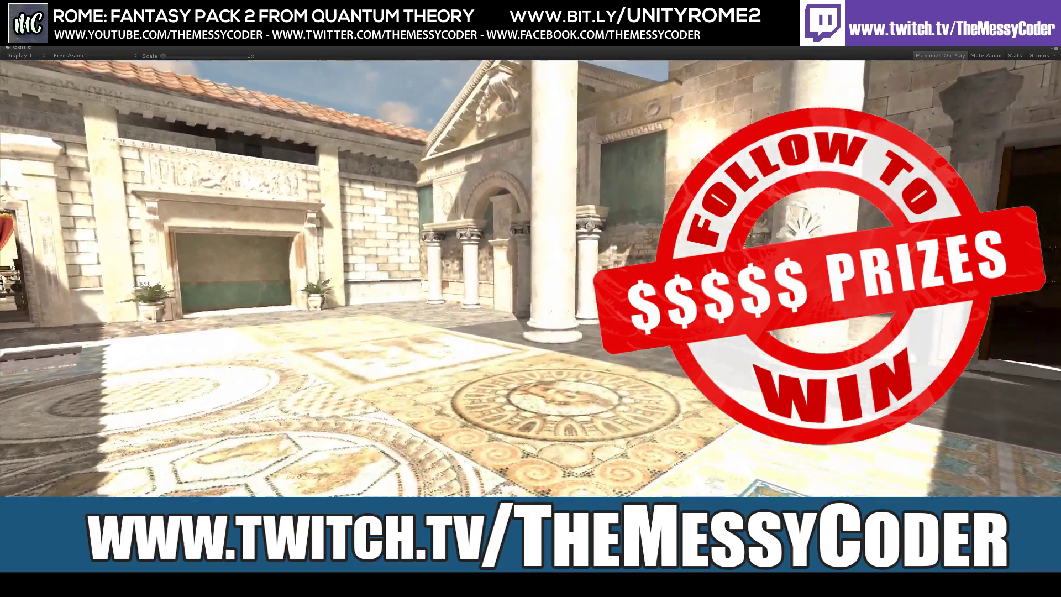